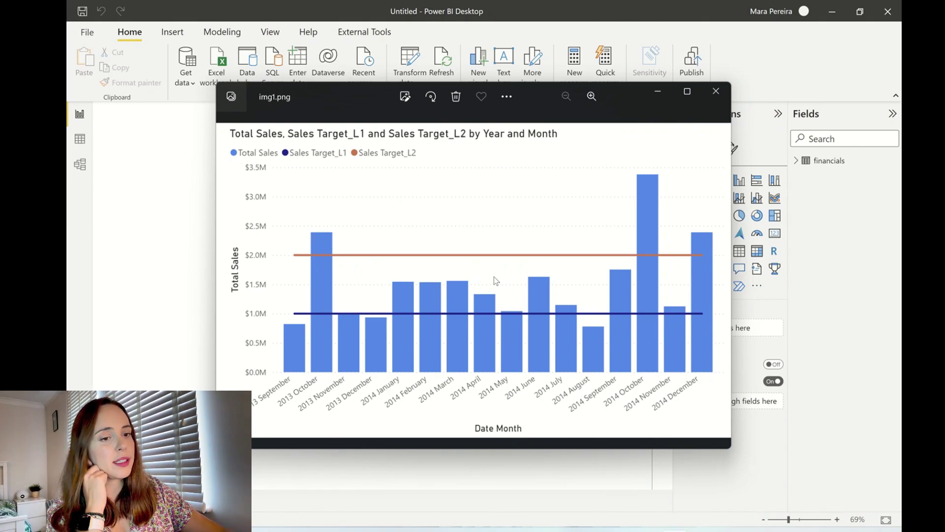
Look at the Sales vs Target Over Time example in img2.png and put the image viewer away
left_click(494, 424)
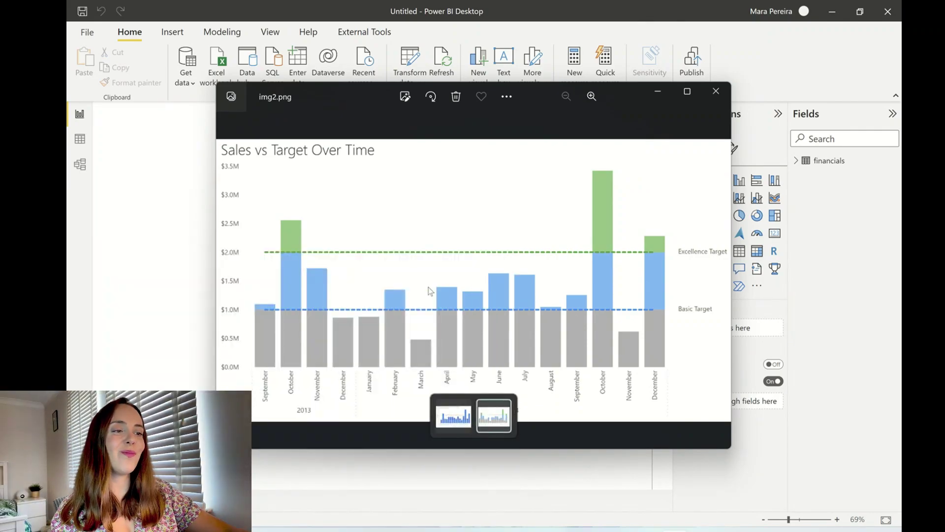
left_click(662, 91)
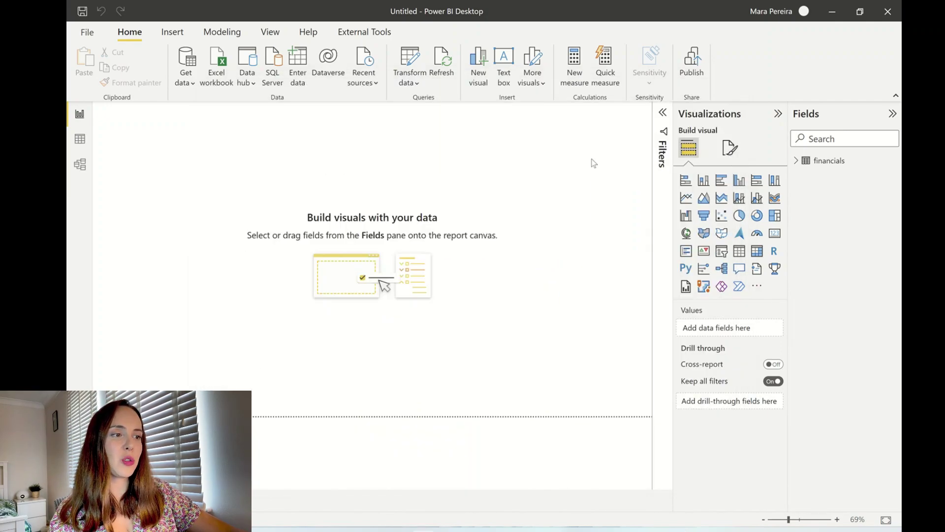
Add a line and clustered column chart filling the report page, with the financials fields expanded and the filters collapsed
left_click(796, 161)
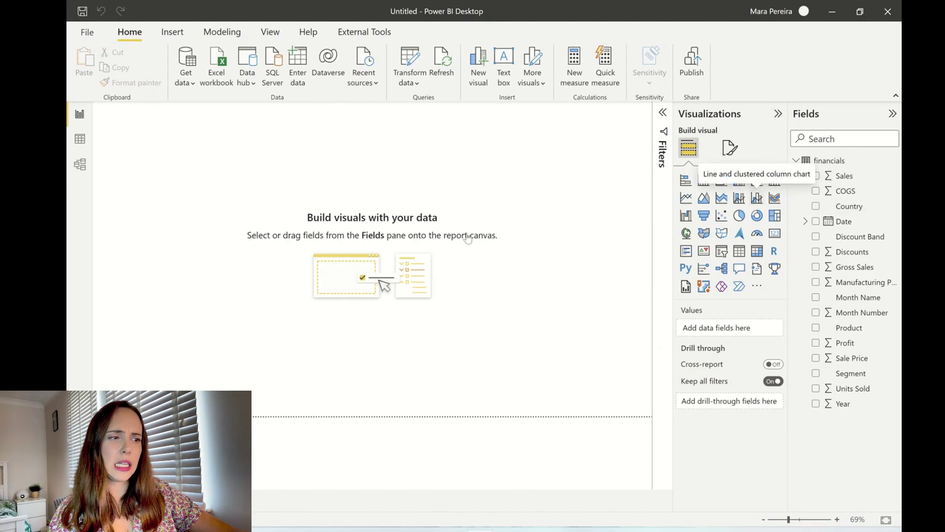
left_click(759, 199)
left_click_drag(194, 199, 538, 339)
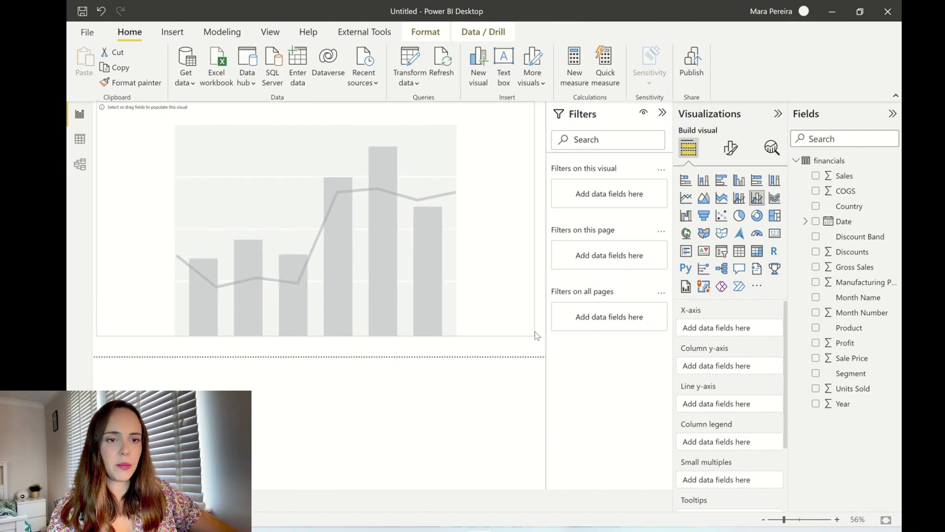
left_click(662, 112)
mouse_move(629, 170)
left_mouse_down()
mouse_move(642, 170)
mouse_move(623, 177)
mouse_move(630, 173)
left_mouse_up()
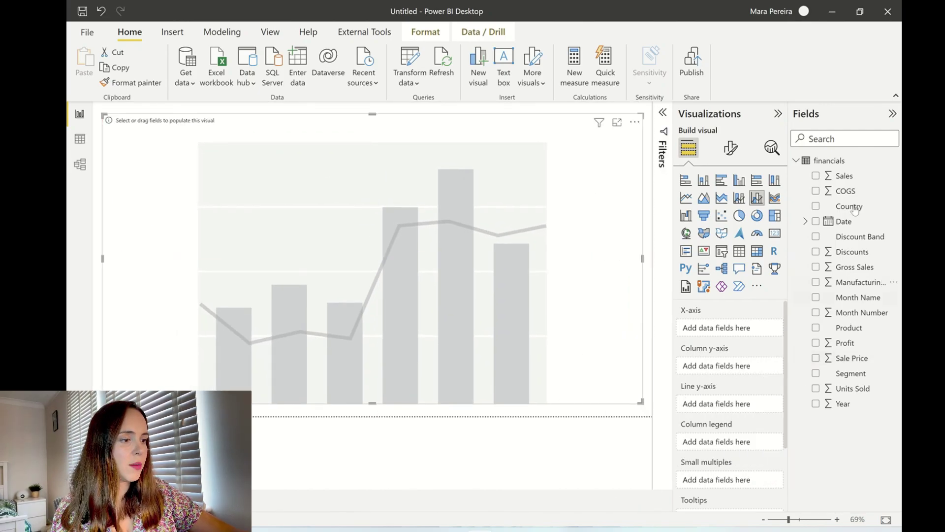
Create the measure Total sales = SUM(financials[ Sales]) in the financials table
right_click(849, 207)
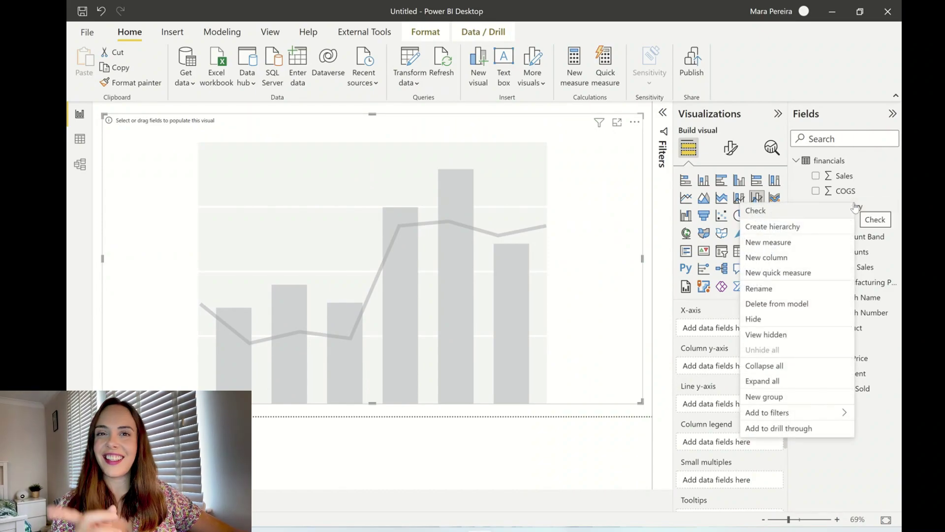
key("Escape")
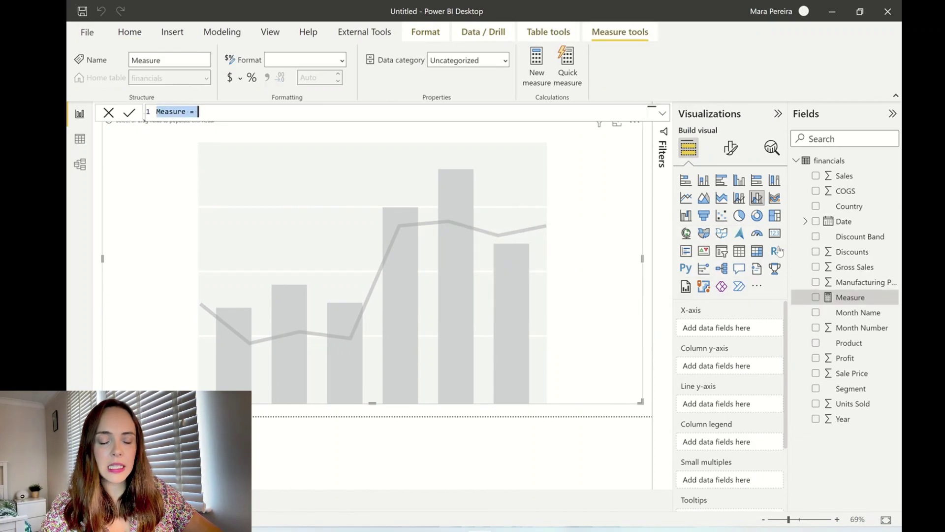
type("Total sales = SUM(financials[ Sales])")
key("Return")
Plot Total sales as the chart's columns with Date on the x-axis, expanded one hierarchy level to year and month
left_click_drag(863, 387, 730, 366)
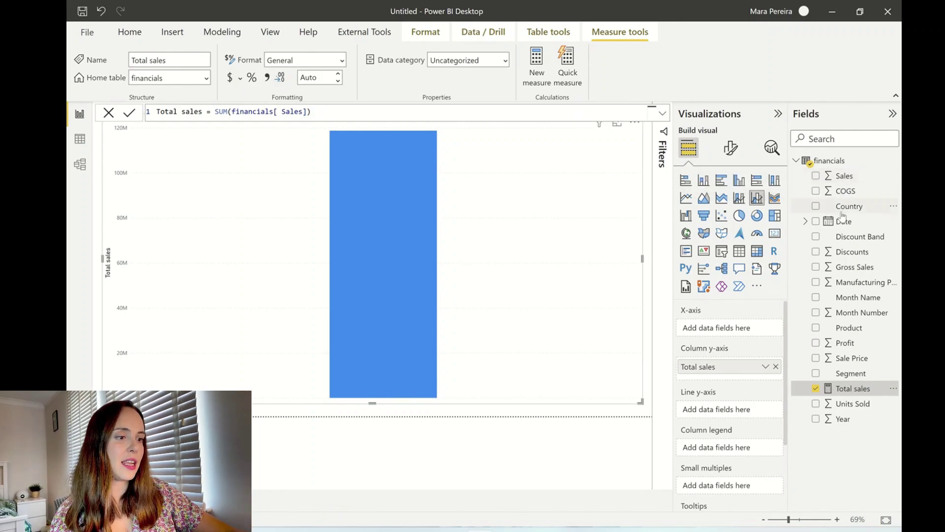
left_click_drag(842, 221, 722, 332)
left_click(776, 353)
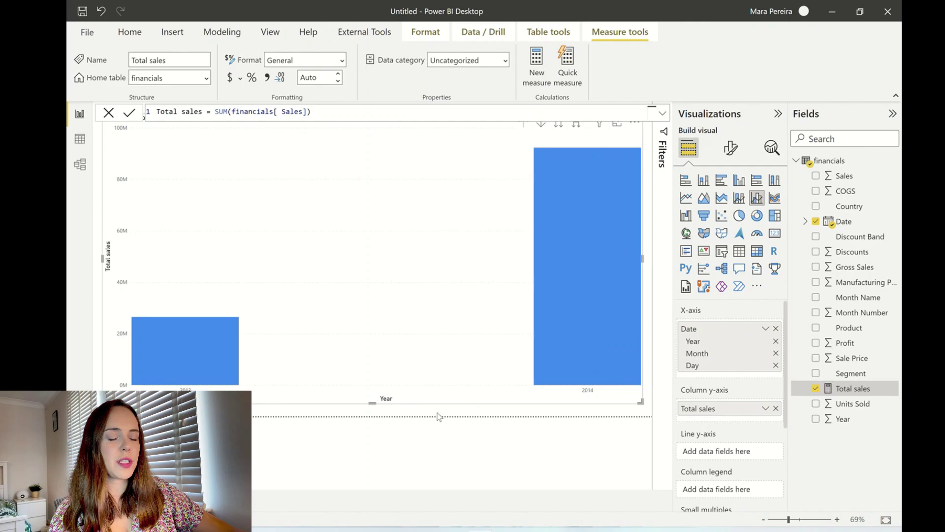
left_click(438, 417)
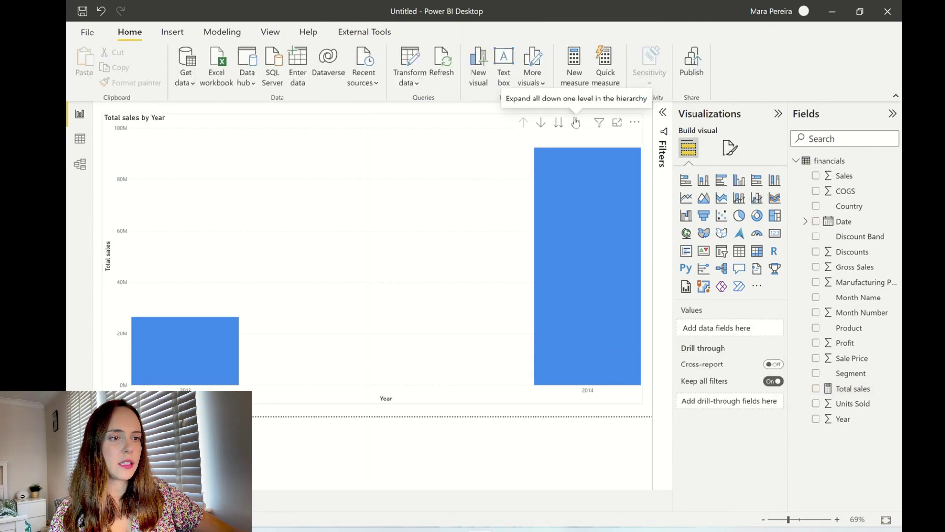
left_click(576, 123)
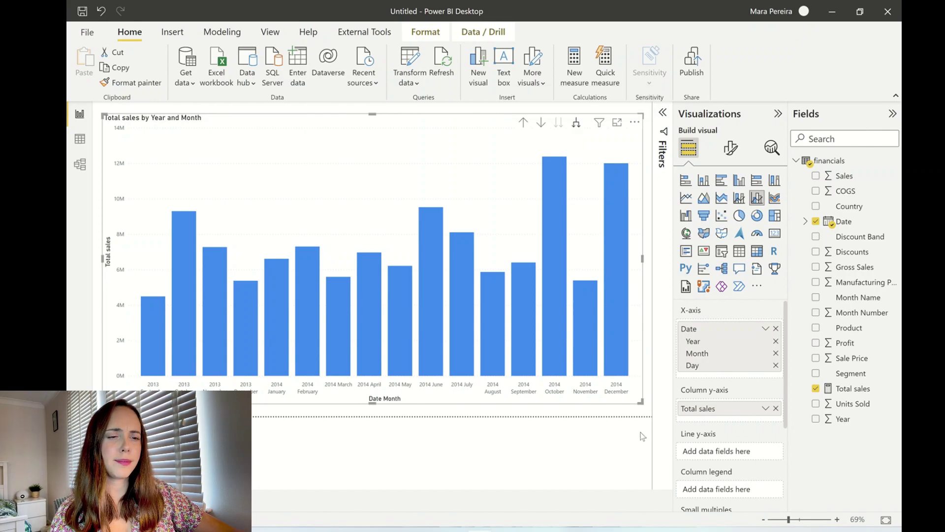
Create the measure Target L1 = 5000000 and add it to the chart's line y-axis
right_click(861, 312)
left_click(791, 113)
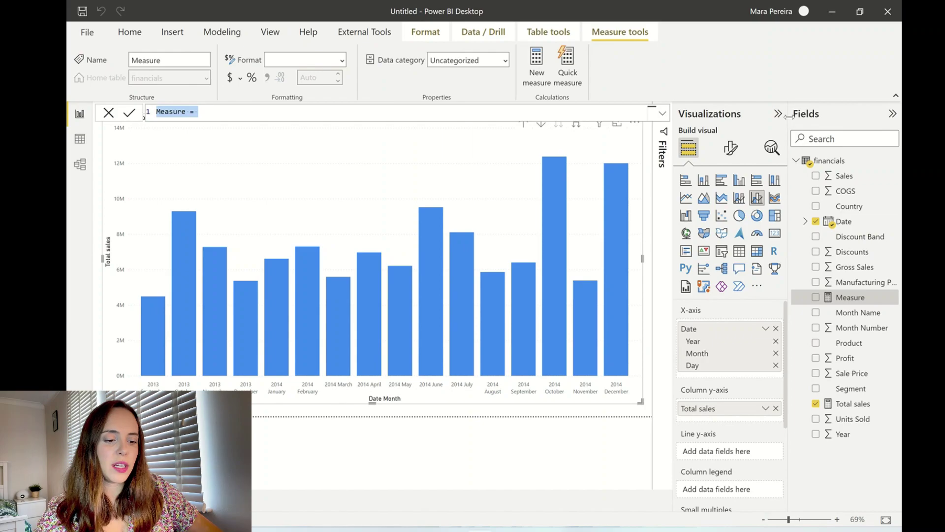
type("B")
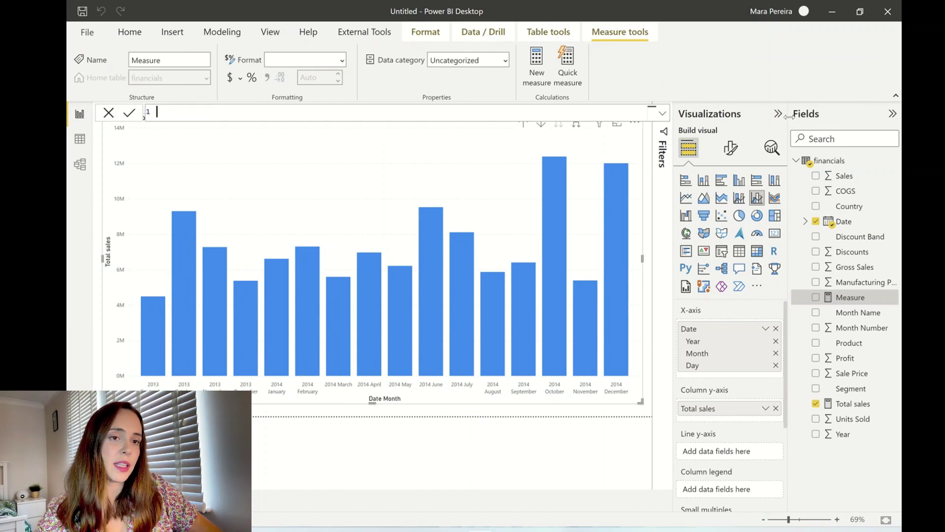
type("Target")
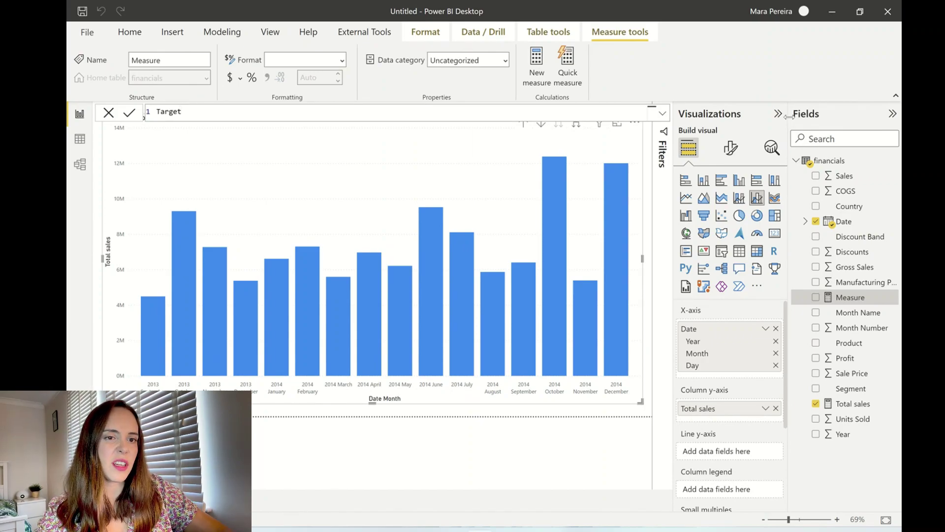
type(" L1 = 5000000")
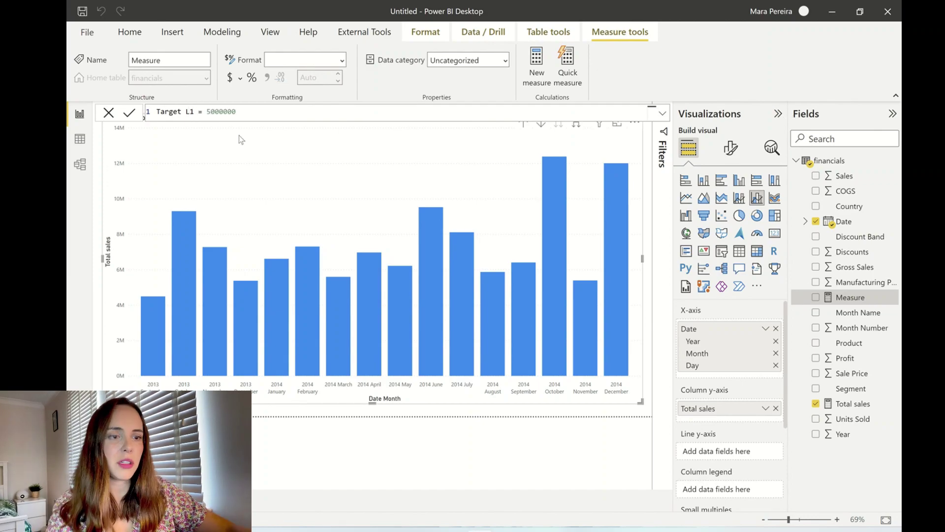
key("Return")
left_click_drag(851, 388, 747, 456)
left_click_drag(740, 453, 739, 453)
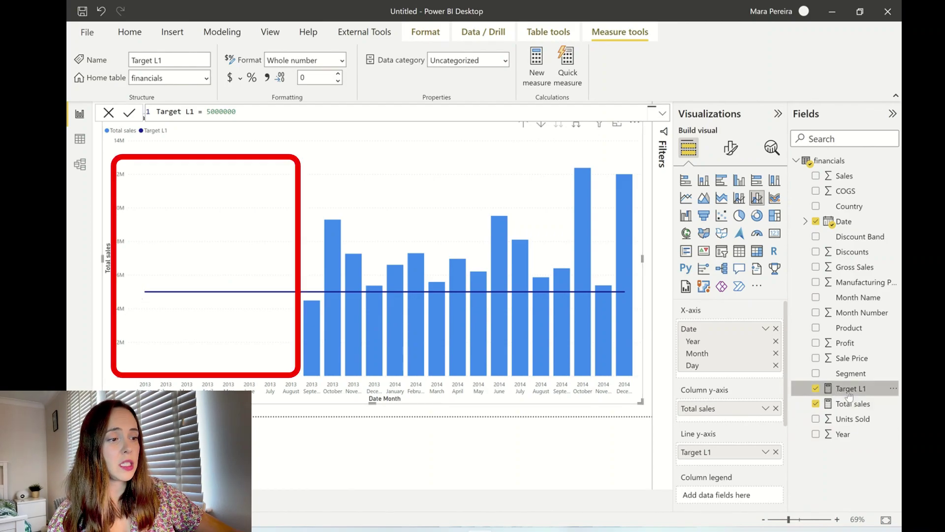
Wrap the Target L1 value in an IF function that tests financials[Total sales]>0
double_click(207, 112)
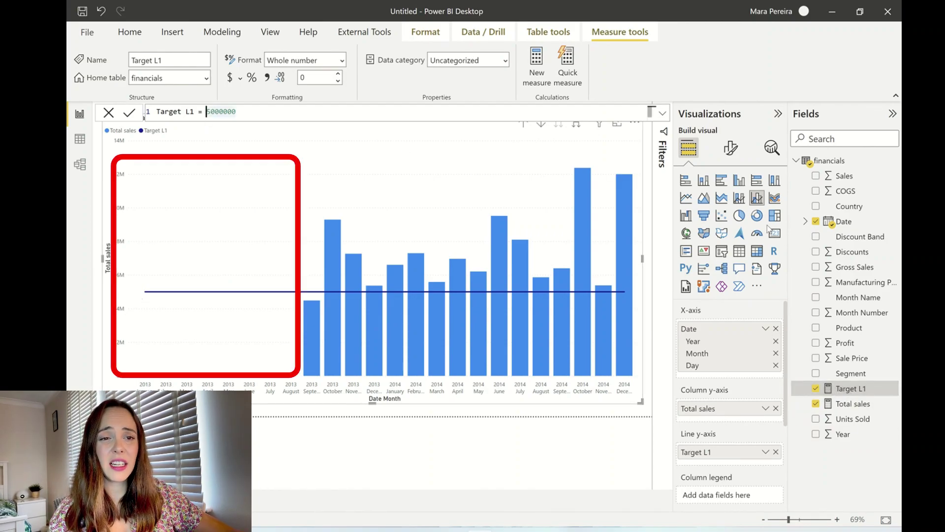
key("Left")
type("if(")
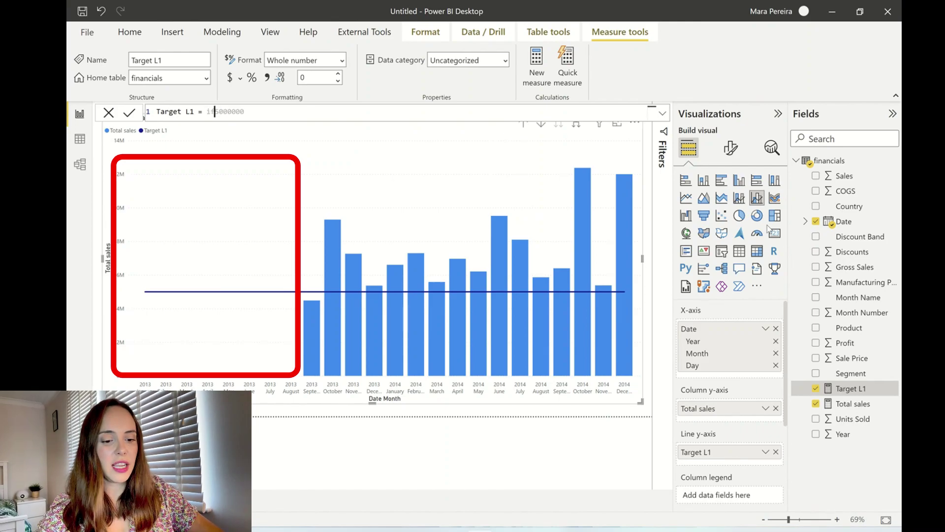
key("BackSpace")
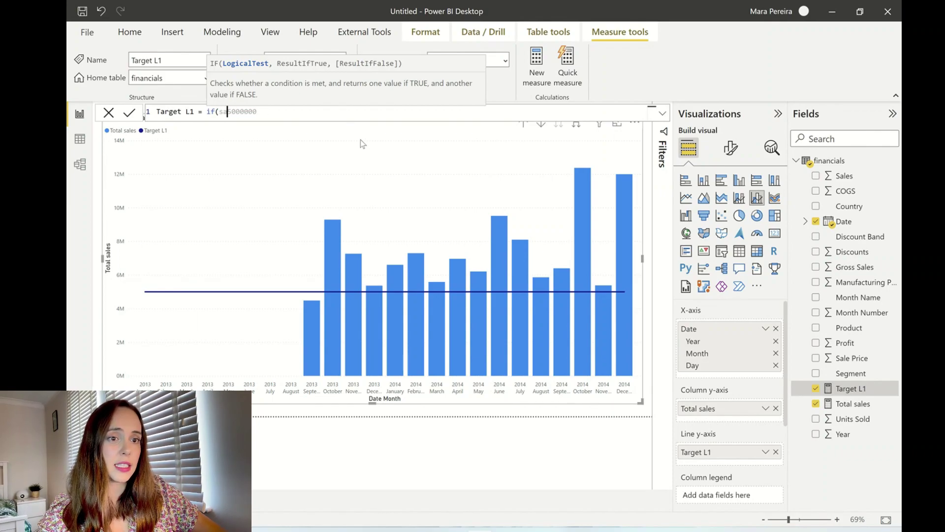
key("Left")
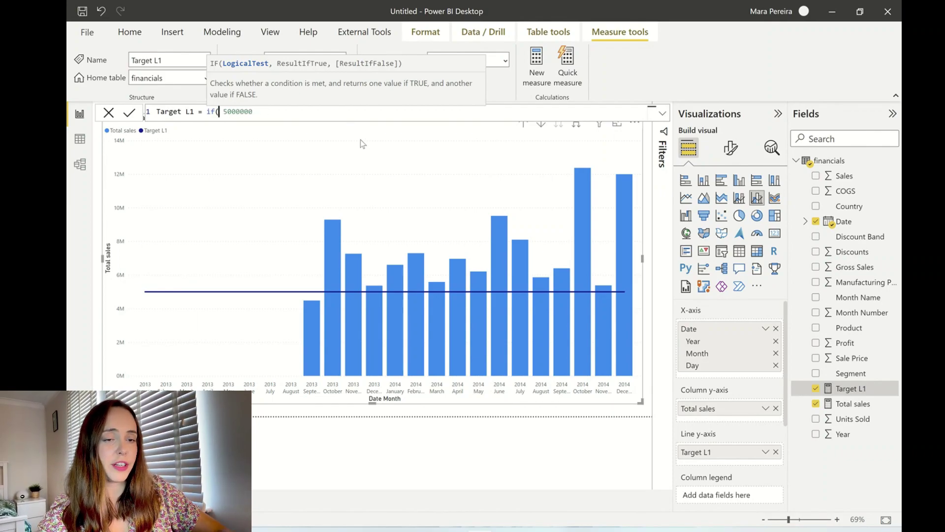
type("sales")
key("Down")
key("Down")
key("Tab")
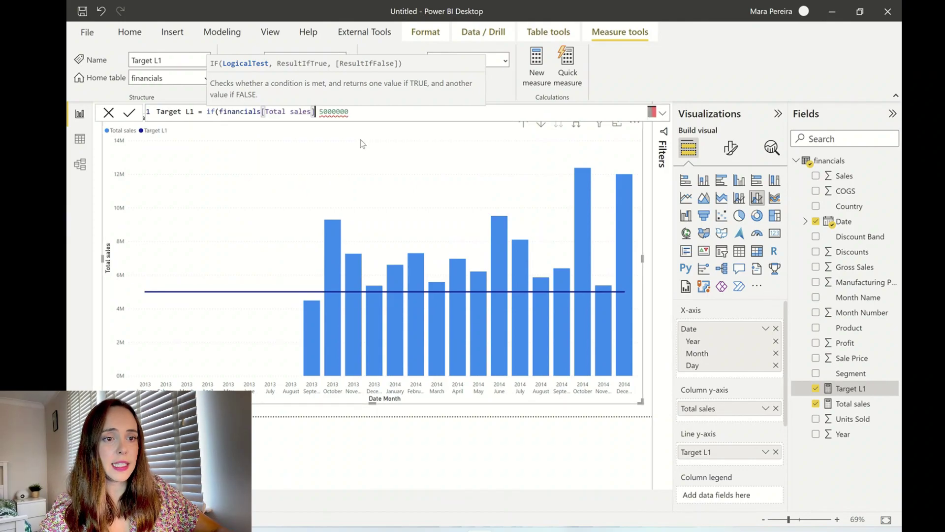
type(">0,")
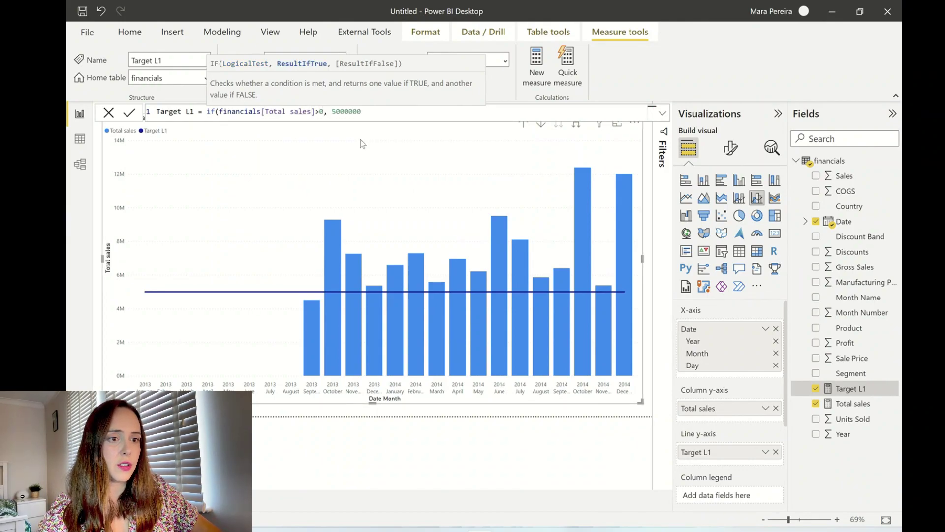
Give the Target L1 IF formula BLANK() as its false result and commit the measure
left_click(391, 112)
type(", ")
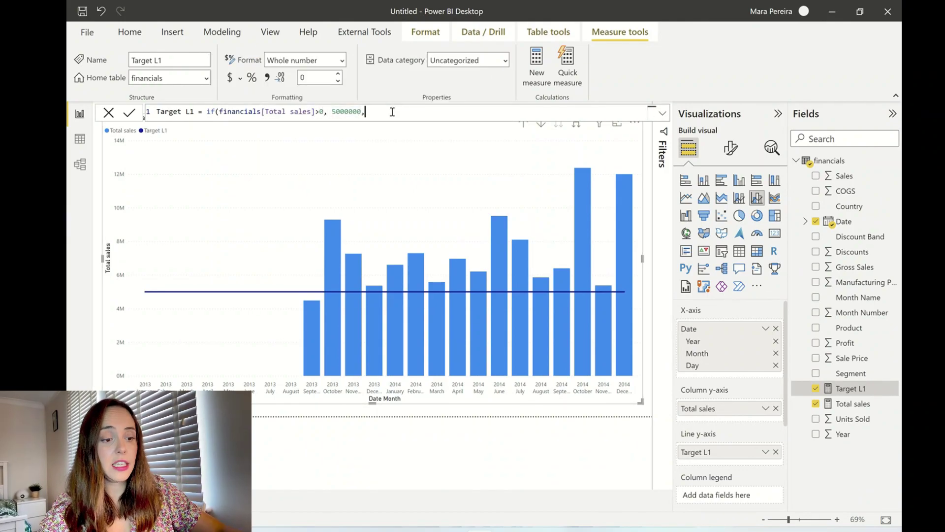
type("blan")
key("Tab")
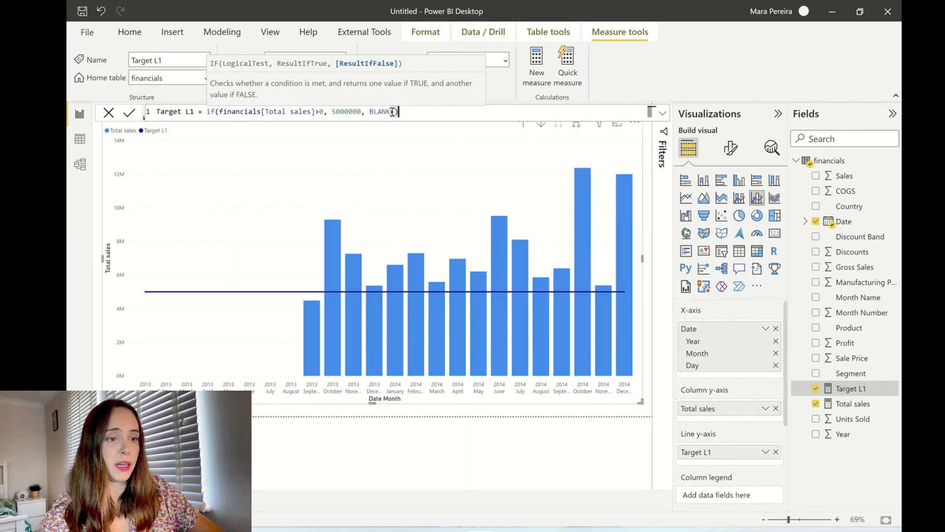
type(")")
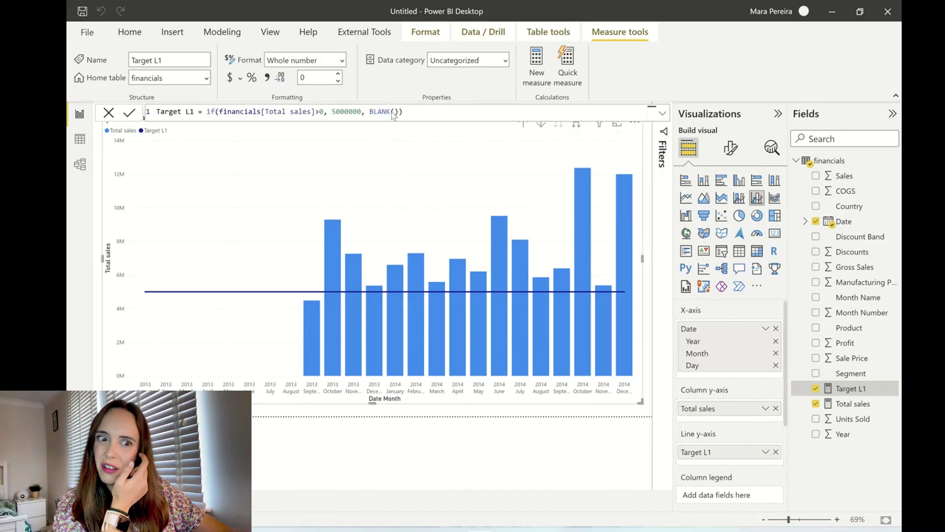
key("Return")
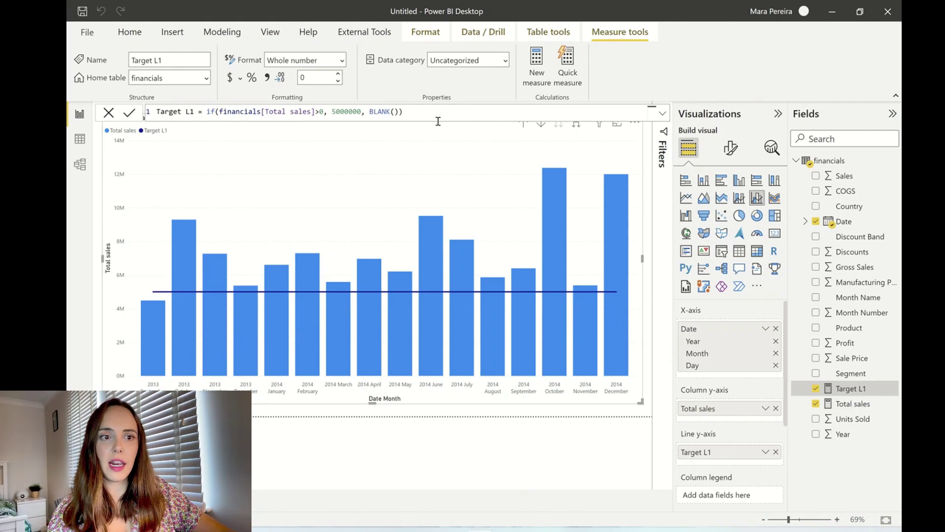
Copy the Target L1 formula into a new measure and name it Target L2
left_click_drag(437, 113, 113, 101)
key("ctrl+c")
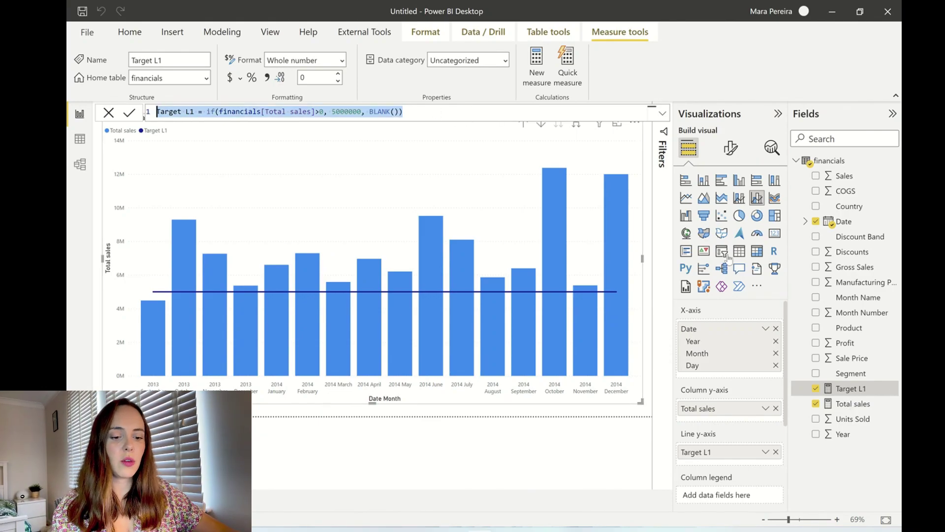
key("Escape")
right_click(853, 387)
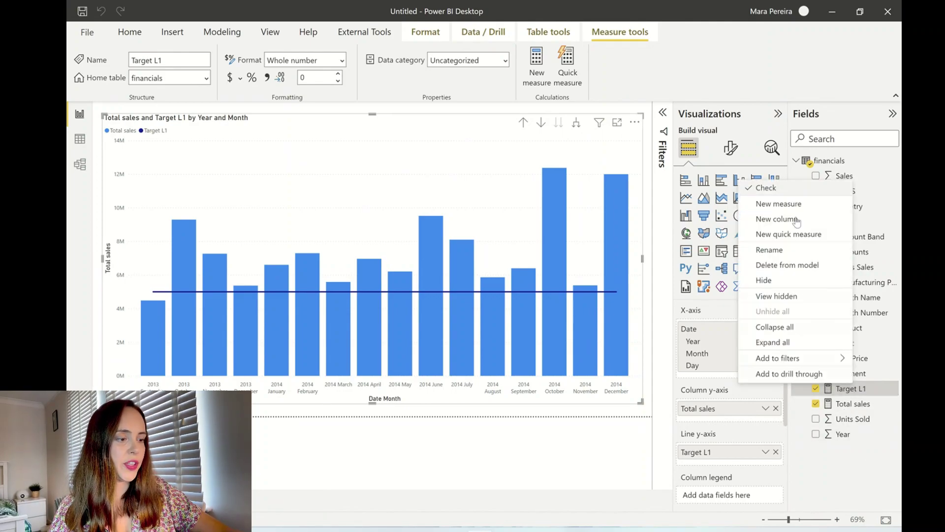
left_click(193, 172)
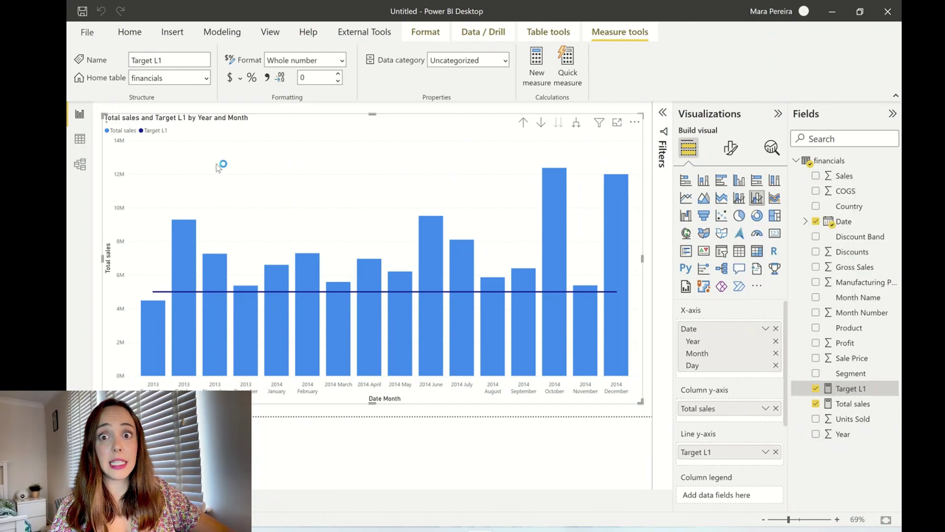
key("ctrl+v")
left_click(193, 112)
key("BackSpace")
type("2")
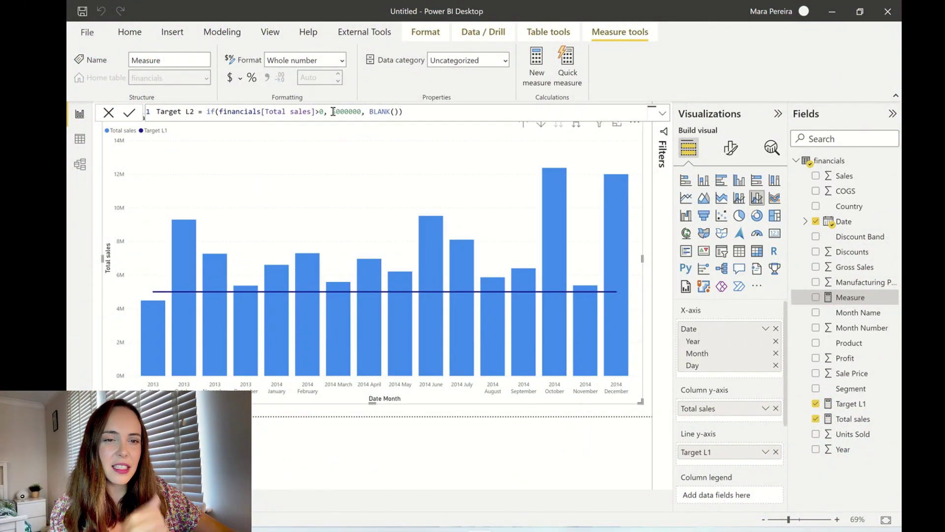
Set the target value in Target L2 to 10000000 and add the measure to the chart's line y-axis
left_click(336, 112)
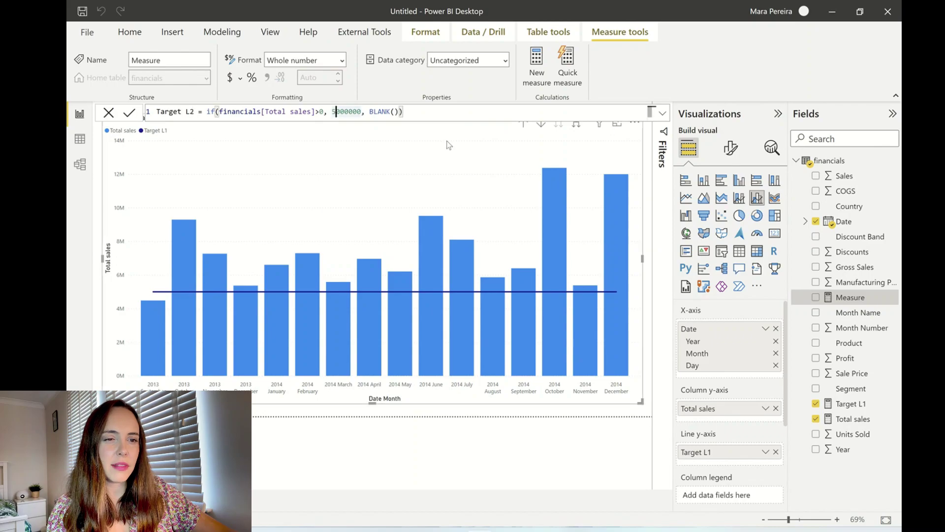
type("10000000")
key("Return")
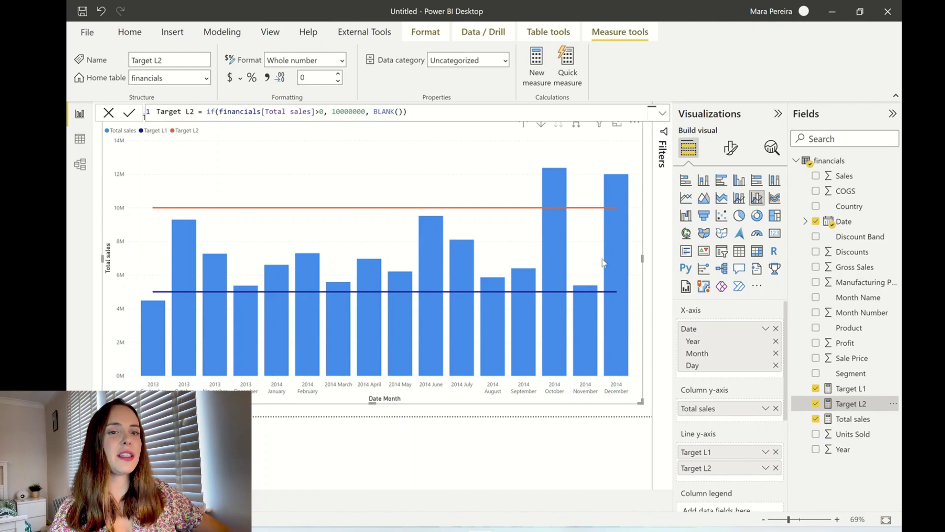
left_click(571, 415)
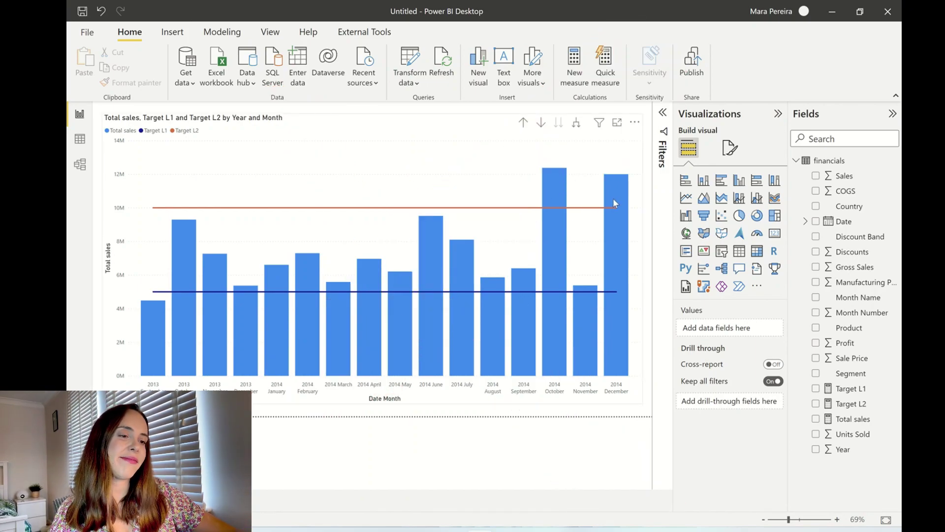
Create a measure named Sales below L1 target with an IF returning financials[Total sales] when it is less than financials[Target L1]
mouse_move(629, 353)
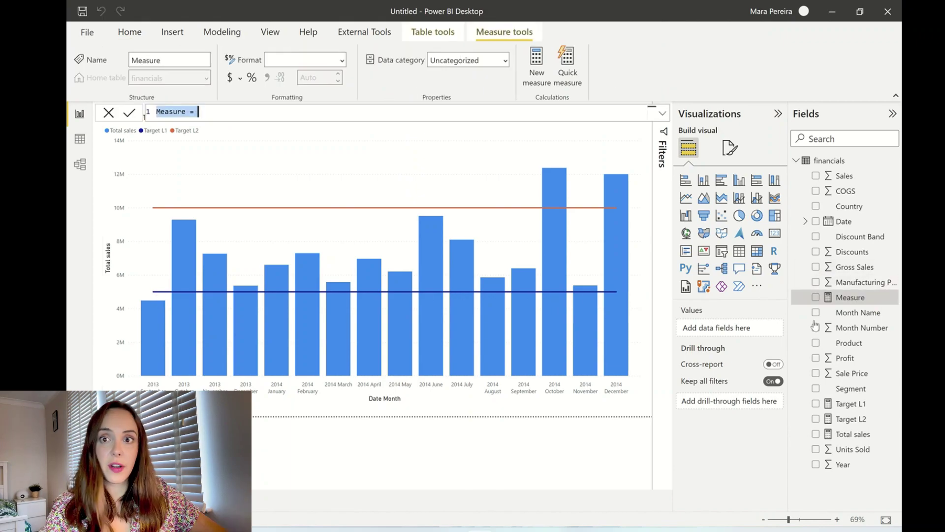
type("Sales")
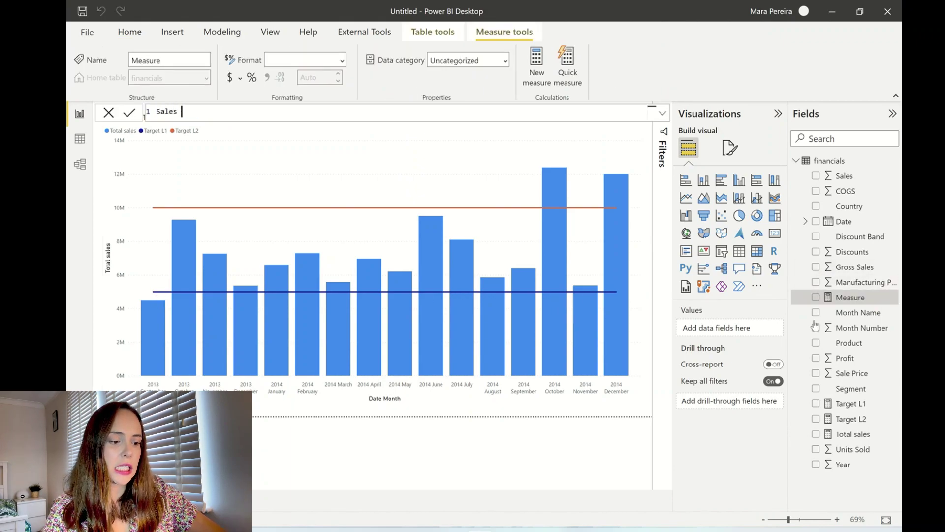
type(" below L1 target = ")
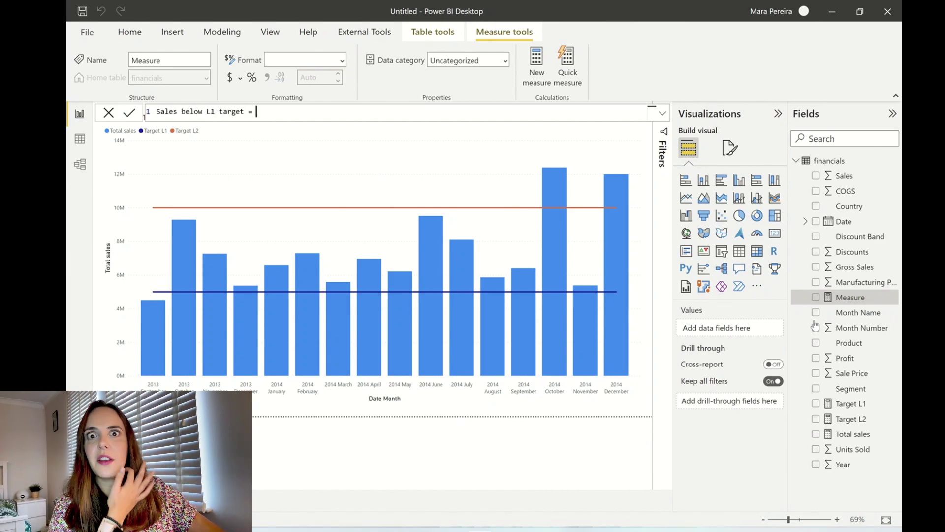
type("if(financials[Total sales]<")
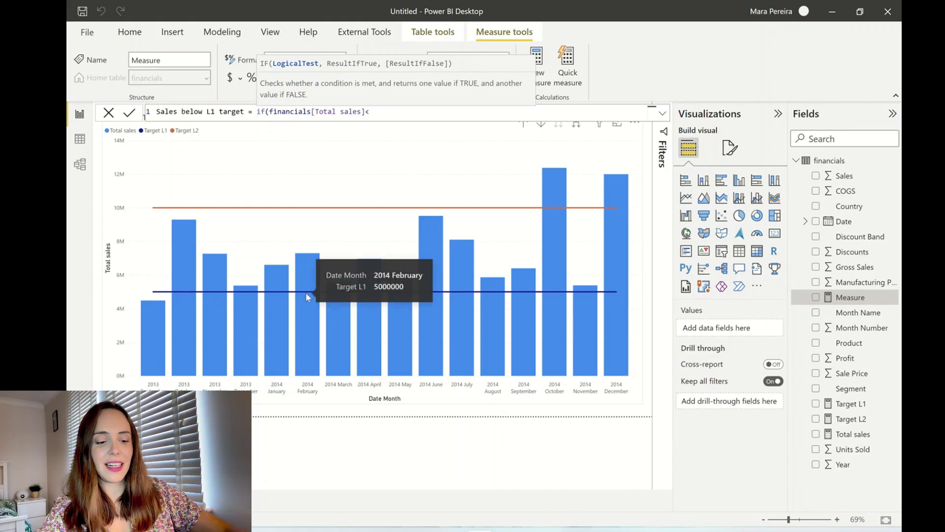
type(" financials[Target L1], financials[Total sales]")
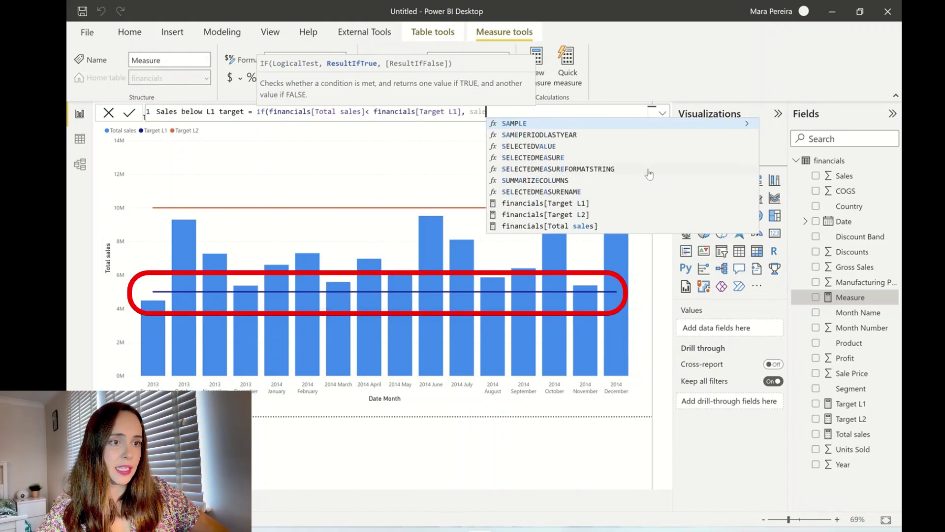
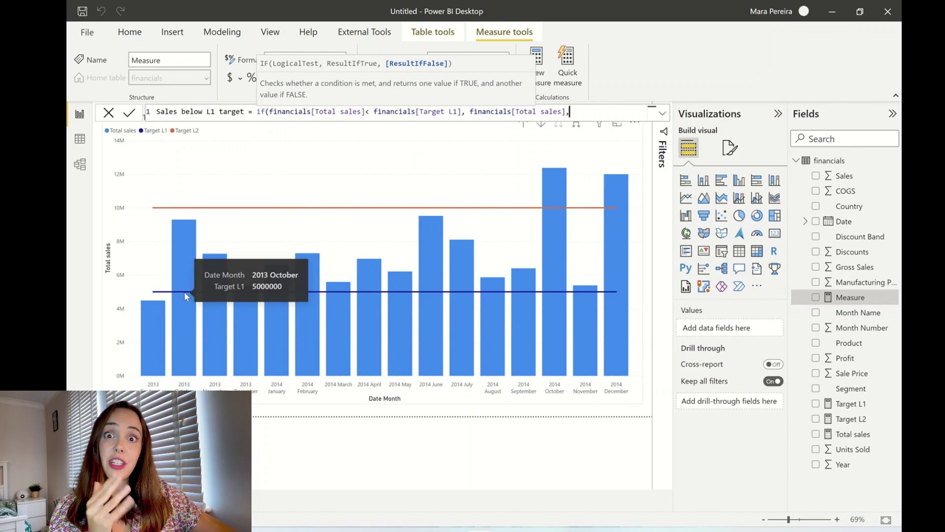
Give the Sales below L1 target IF formula financials[Target L1] as its false result and commit the measure
type("l1")
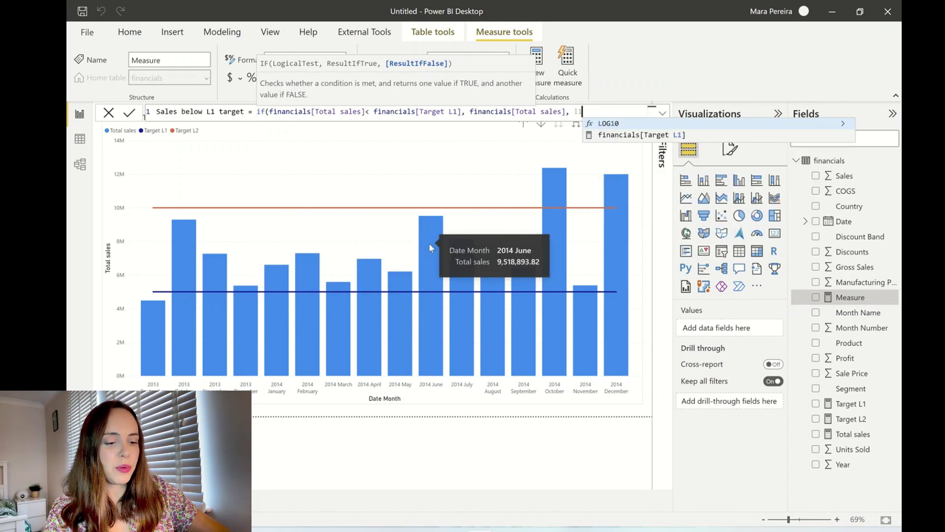
left_click(677, 135)
type(")")
key("Return")
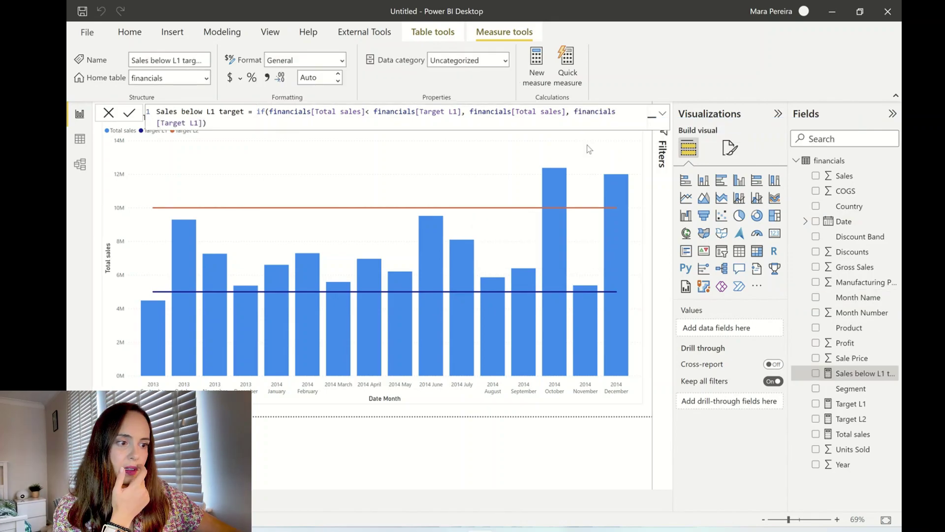
Duplicate the chart and replace Total sales with Sales below L1 target on the copy's column y-axis
left_click(357, 156)
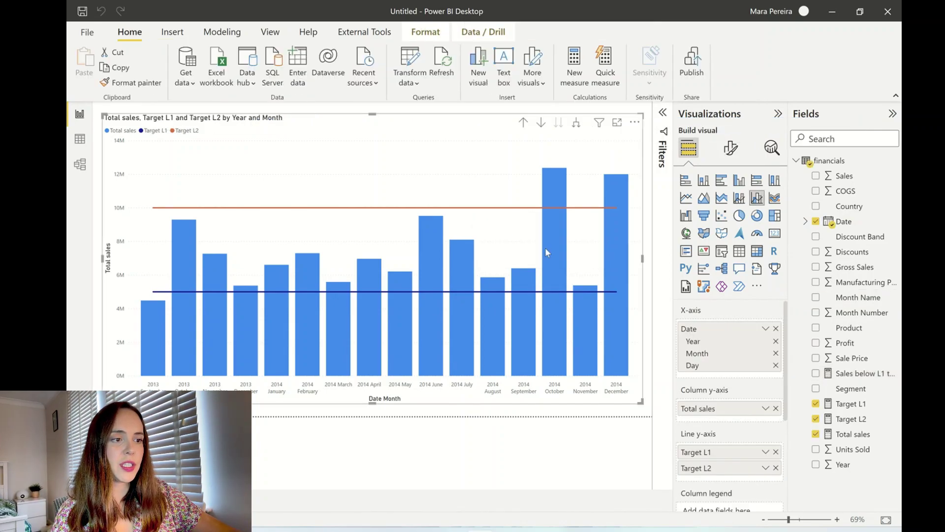
key("ctrl+c")
key("ctrl+v")
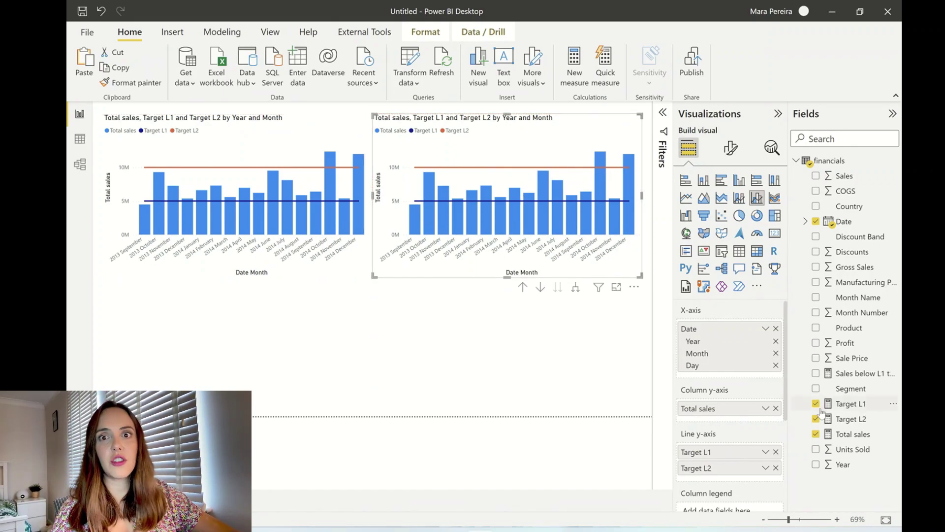
left_click(776, 409)
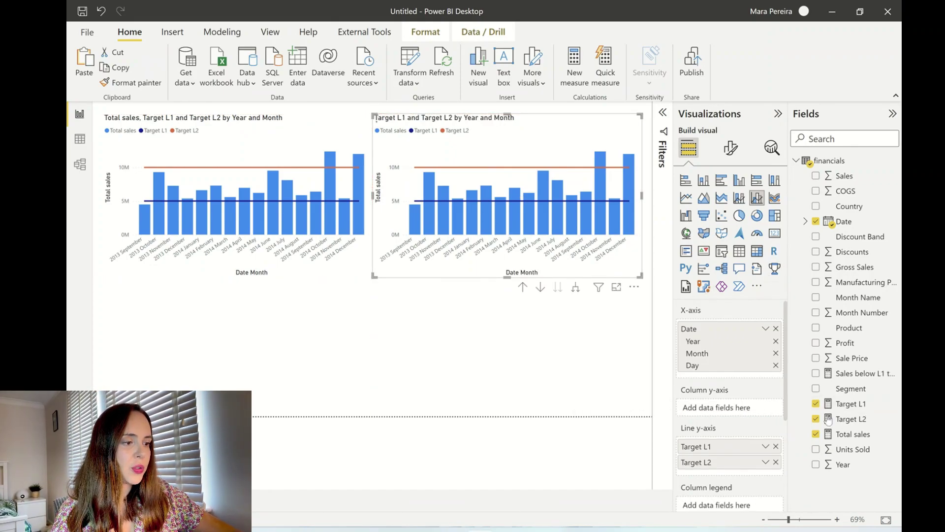
left_click_drag(866, 378, 741, 409)
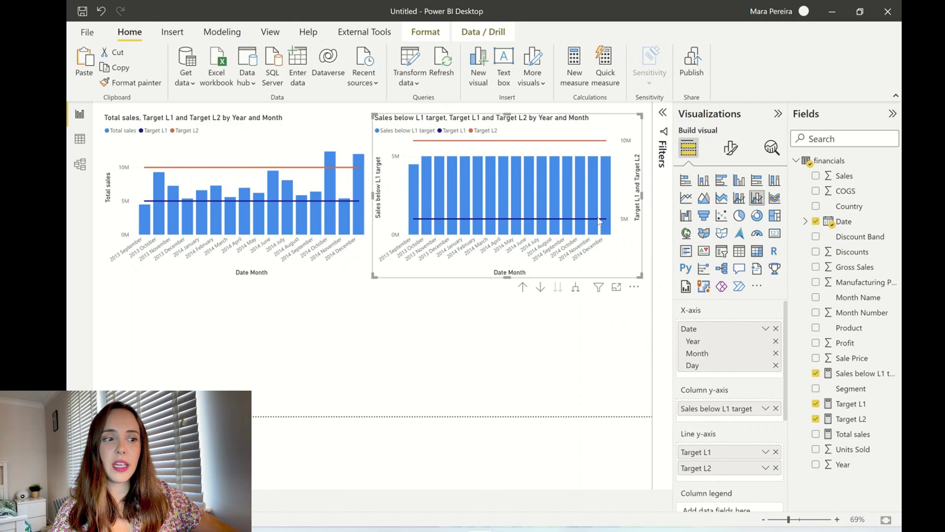
mouse_move(599, 221)
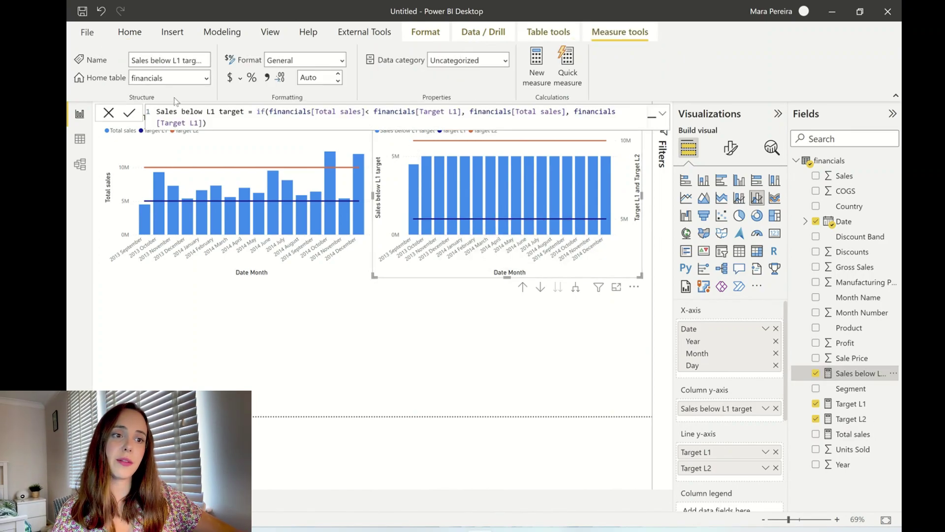
Copy the Sales below L1 target formula into a new measure and name it Sales below L2 target
right_click(857, 375)
key("Escape")
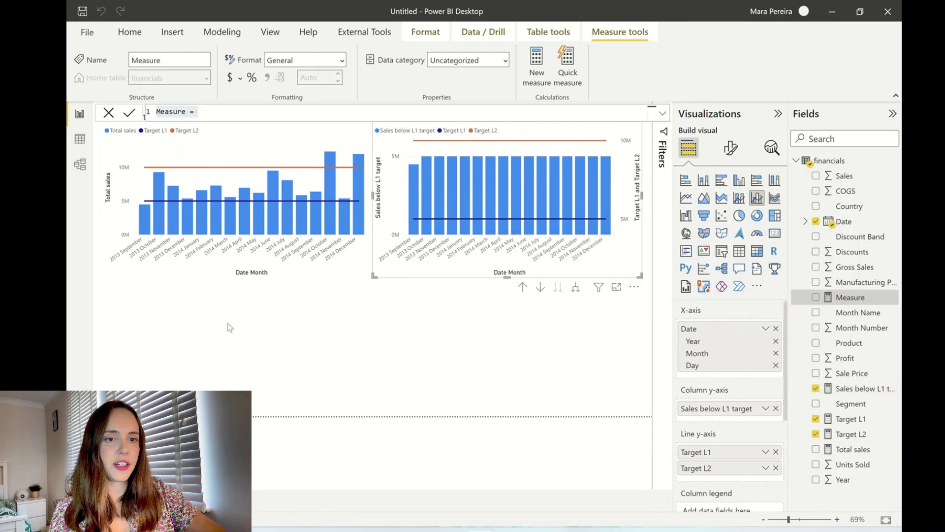
key("ctrl+v")
key("BackSpace")
type("2")
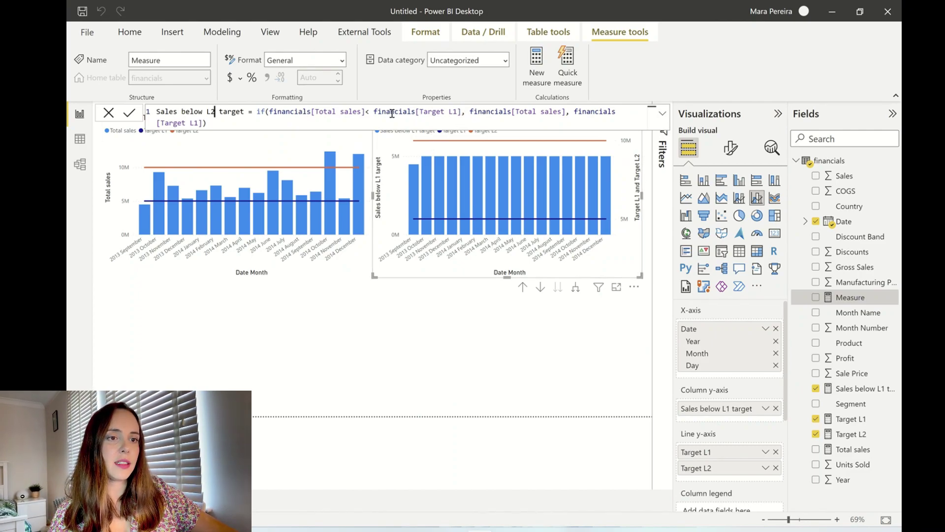
Compare Total sales with financials[Target L2] in the Sales below L2 target condition and commit the measure
left_click(460, 119)
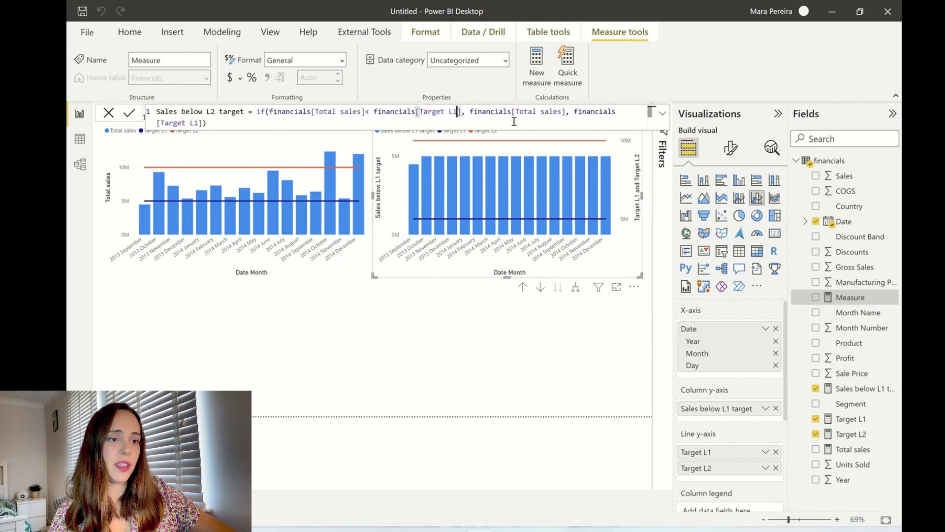
key("BackSpace")
key("BackSpace")
type("2]")
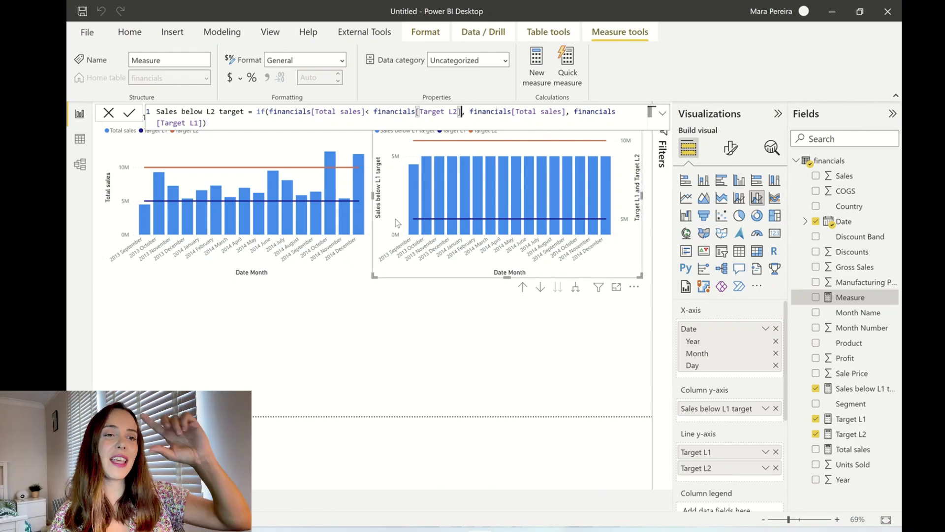
left_click(430, 162)
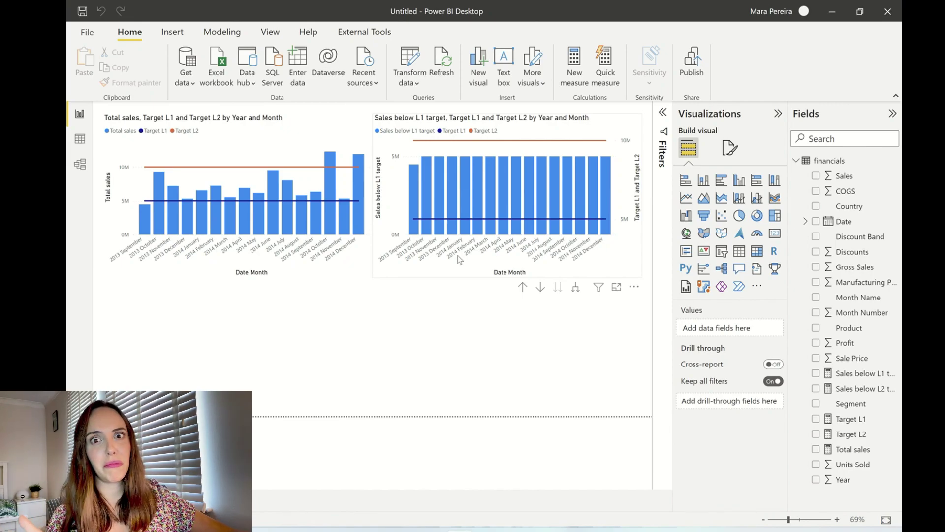
Subtract financials[Target L1] from Total sales in the true result of the Sales below L2 target measure
left_click(859, 389)
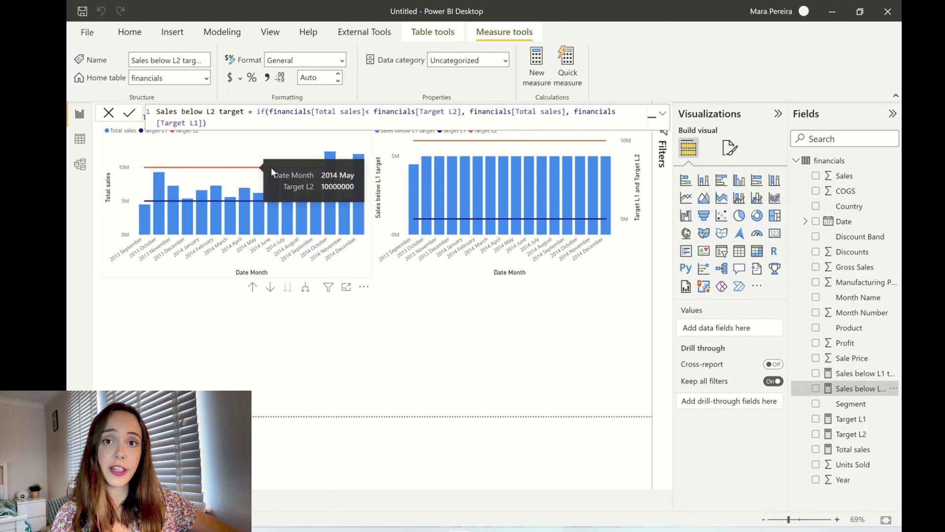
left_click(568, 112)
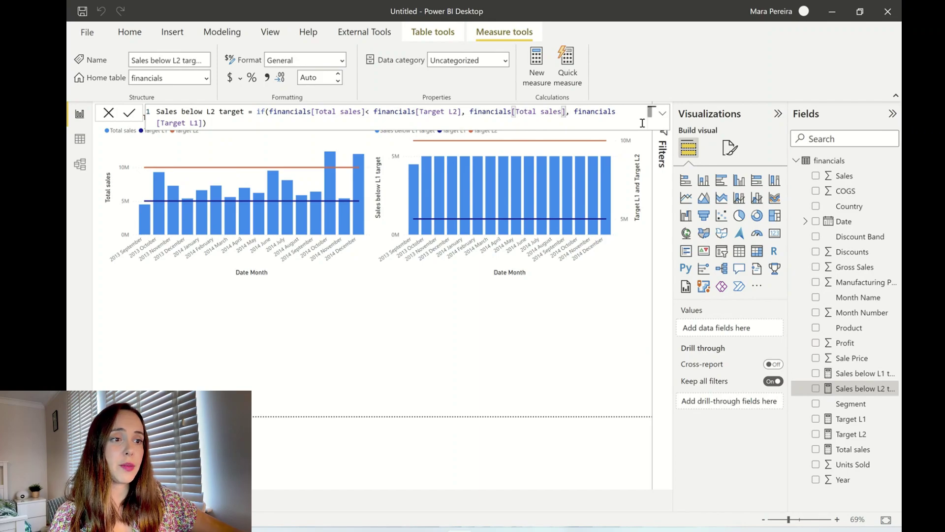
type("-l1")
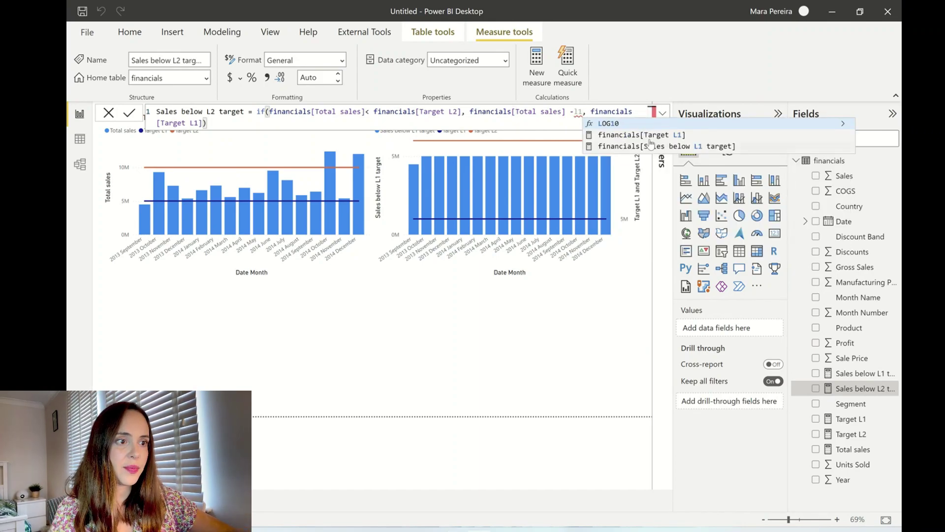
left_click(648, 140)
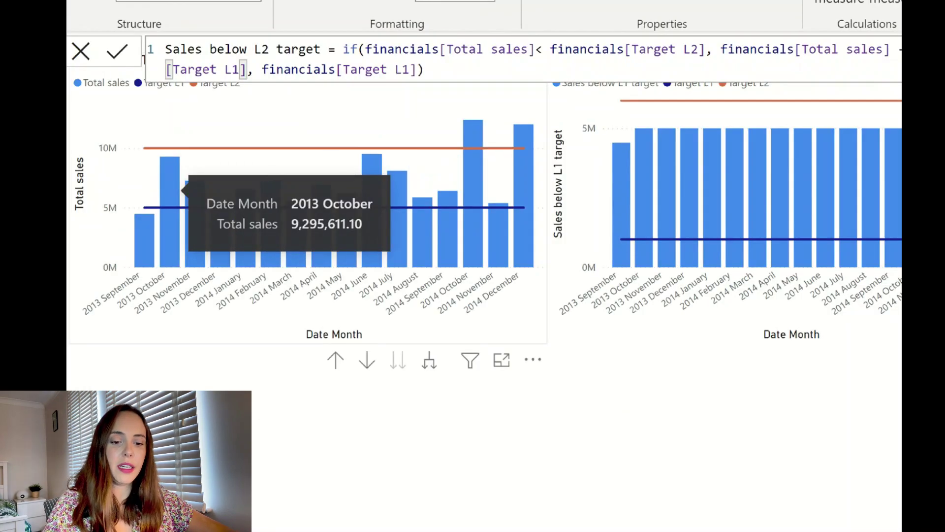
mouse_move(163, 142)
left_mouse_down()
mouse_move(139, 188)
mouse_move(179, 213)
mouse_move(196, 195)
mouse_move(167, 142)
left_mouse_up()
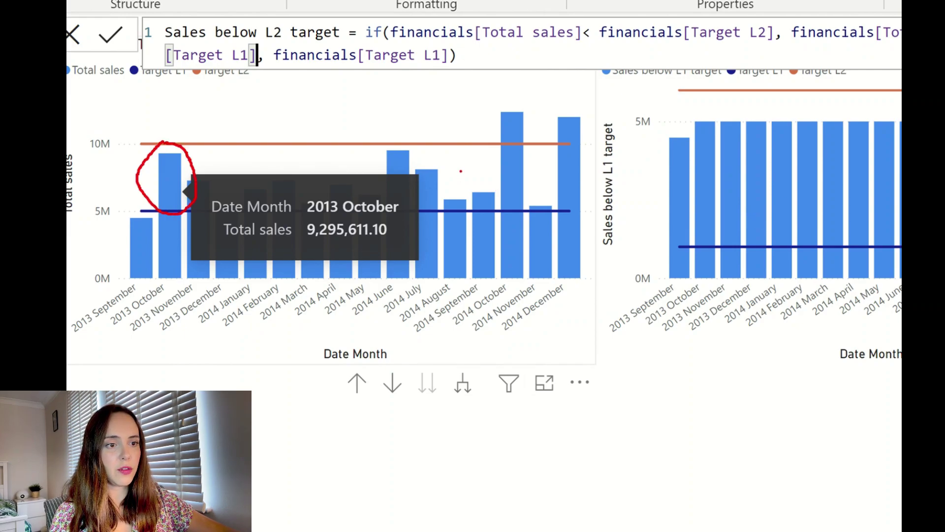
mouse_move(476, 186)
left_mouse_down()
mouse_move(476, 221)
mouse_move(491, 190)
left_mouse_up()
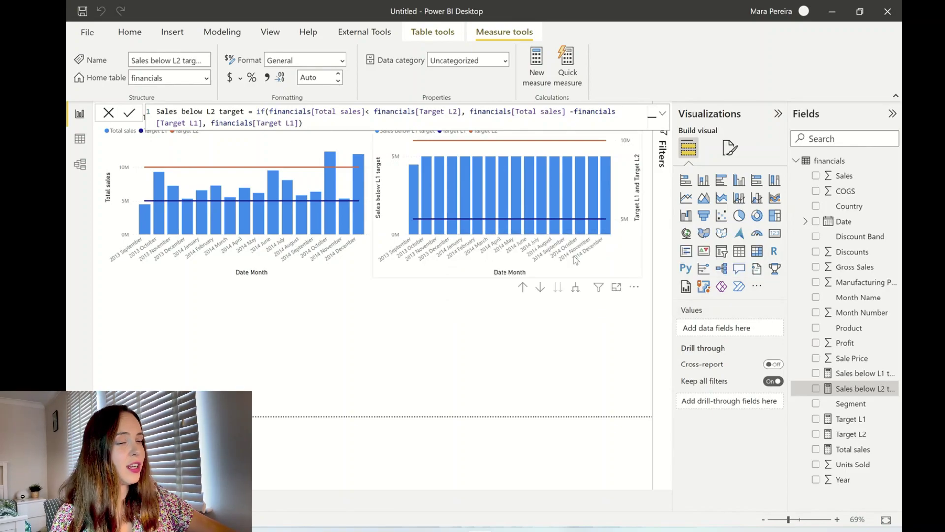
Add Sales below L2 target to the duplicated chart's column y-axis and convert it to a line and stacked column chart
left_click(611, 203)
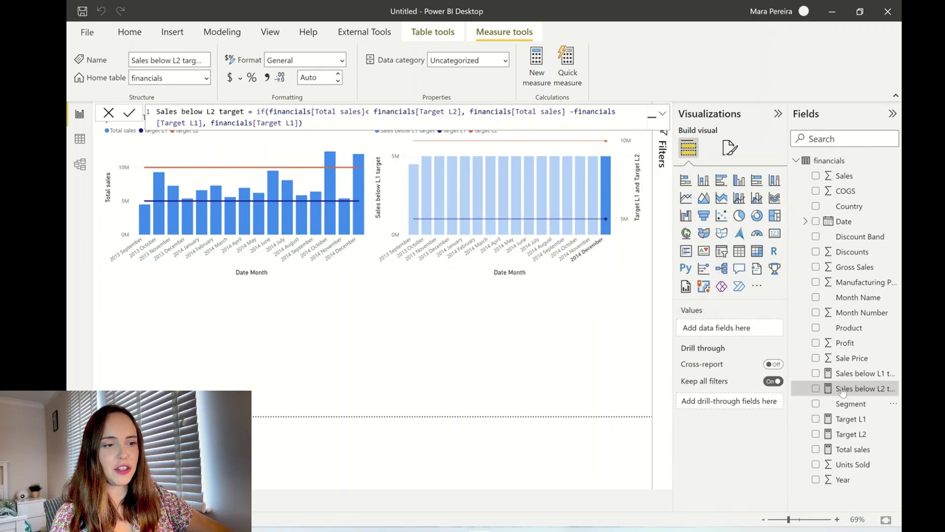
left_click(609, 207)
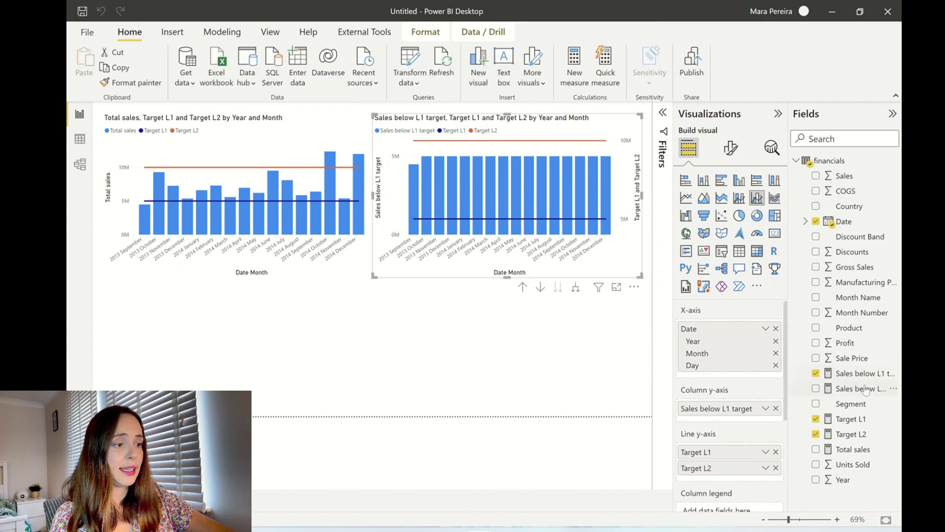
left_click_drag(859, 388, 758, 418)
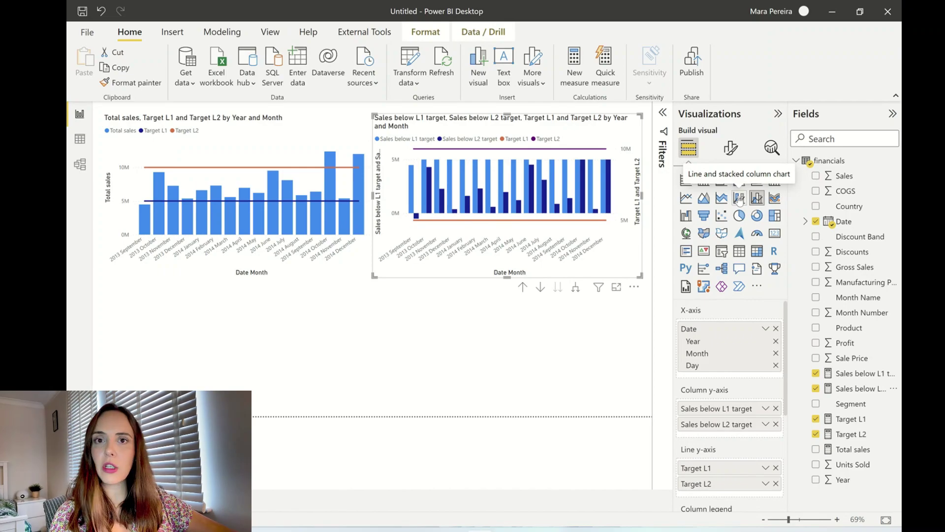
left_click(739, 199)
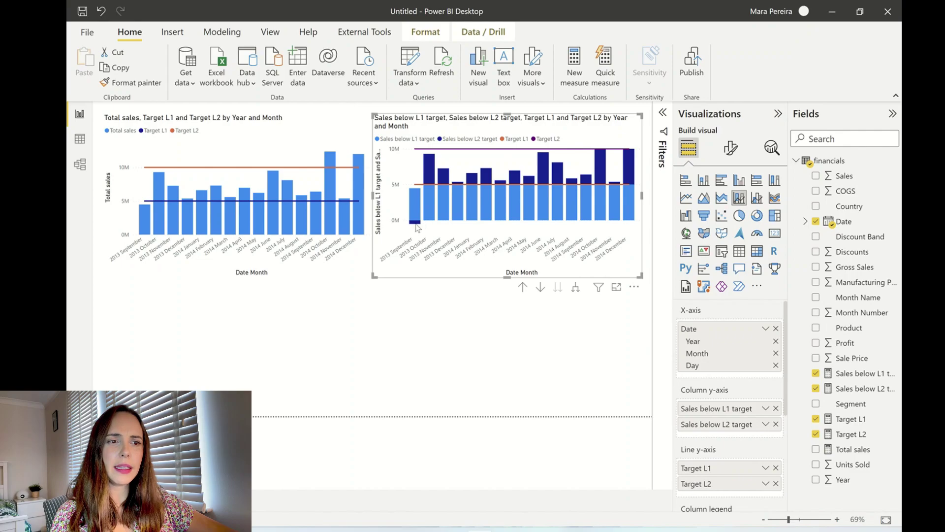
mouse_move(418, 226)
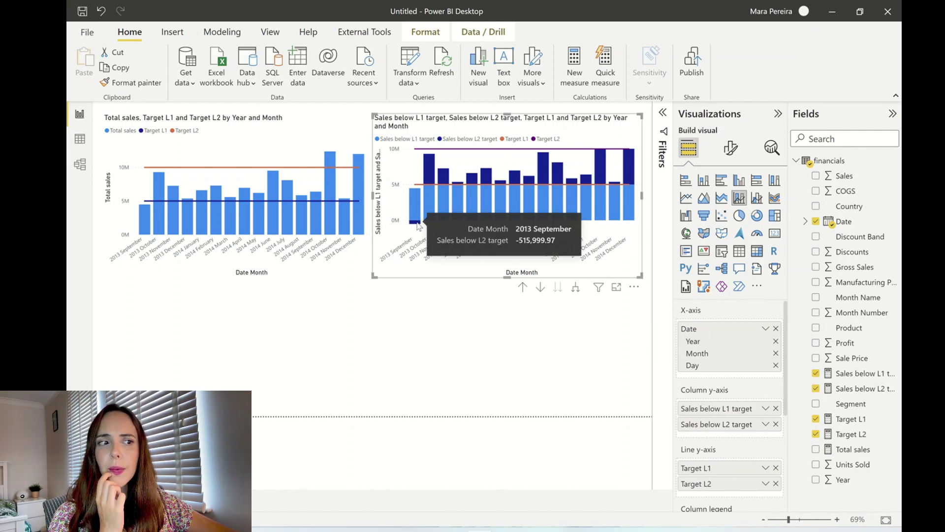
Split the Sales below L2 target formula so the IF condition, true result and false result sit on separate aligned lines
left_click(866, 388)
left_click(470, 112)
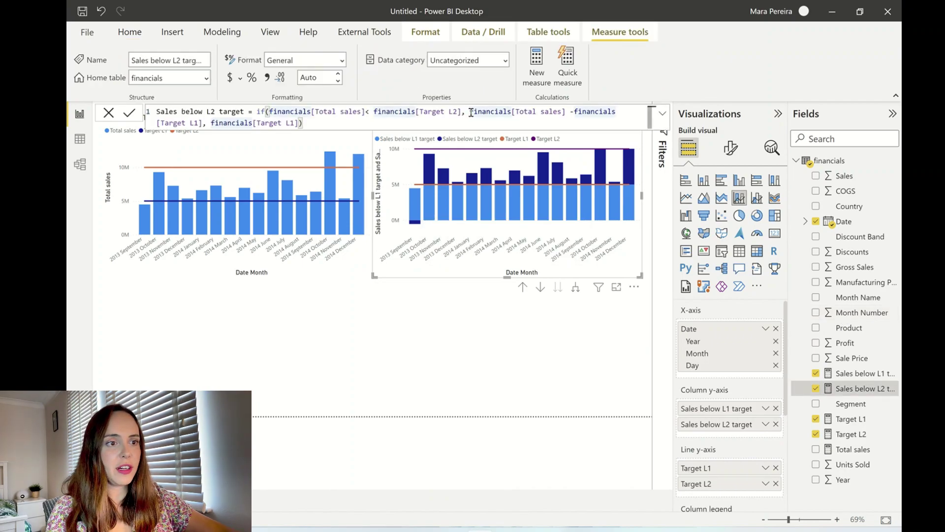
key("shift+Return")
key("Tab")
key("Tab")
key("Tab")
key("Tab")
key("Tab")
key("Tab")
key("Tab")
key("Tab")
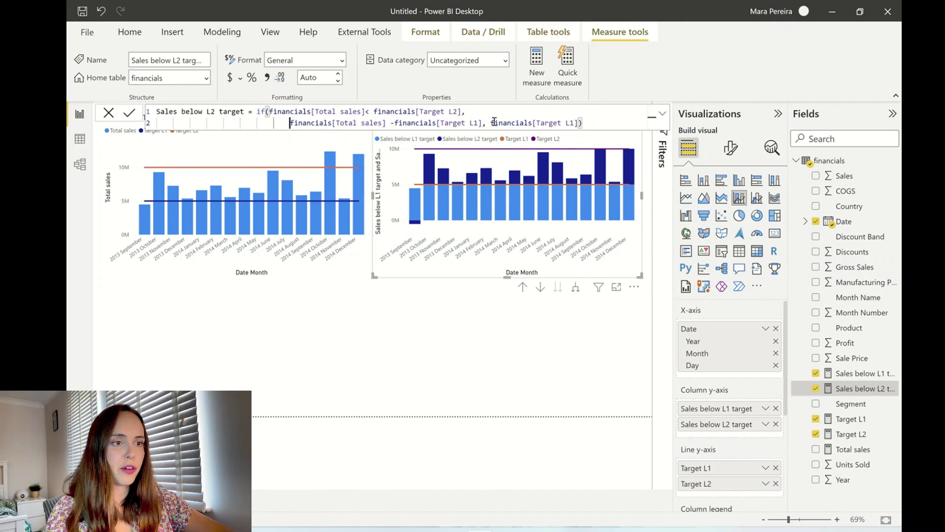
left_click(494, 122)
key("shift+Return")
Review the condition, true result and false result of the Sales below L2 target formula against the Total sales chart
left_click_drag(252, 112, 462, 112)
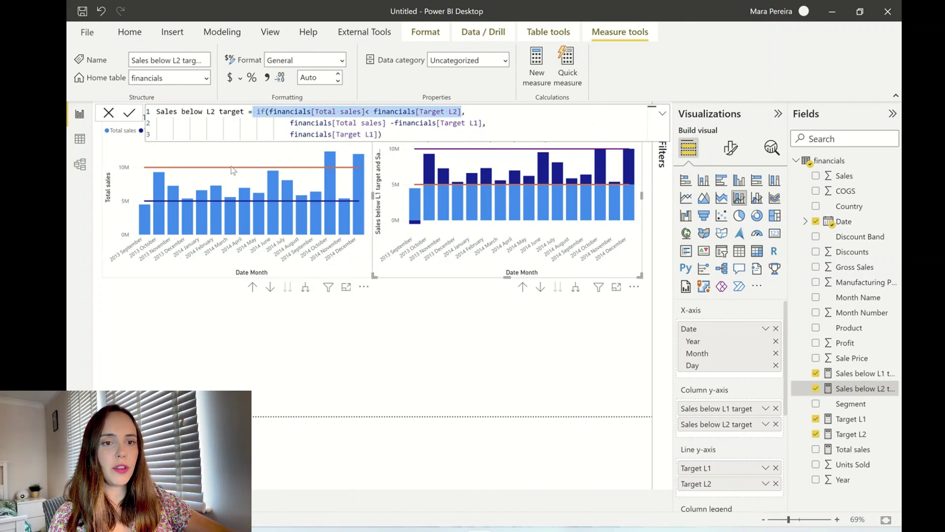
left_click_drag(290, 122, 473, 123)
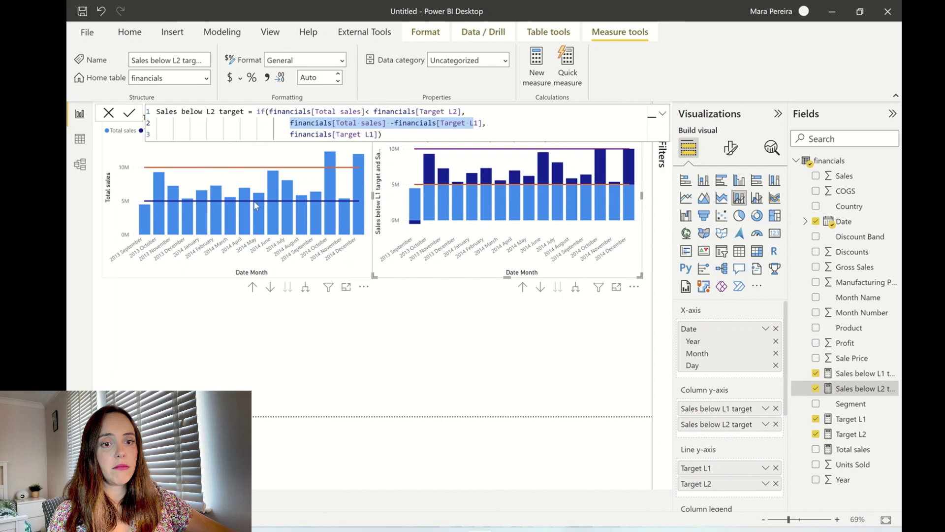
left_click_drag(290, 134, 402, 132)
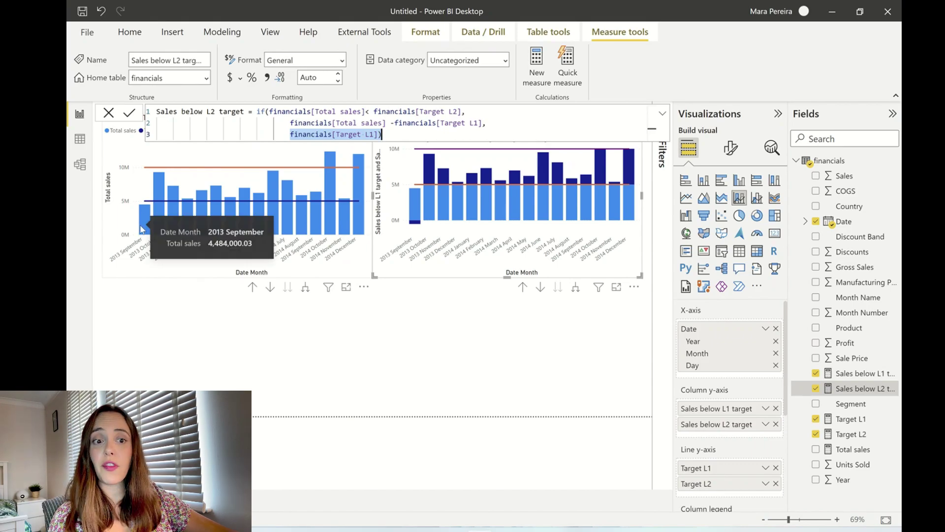
left_click(269, 112)
left_click_drag(269, 111, 462, 112)
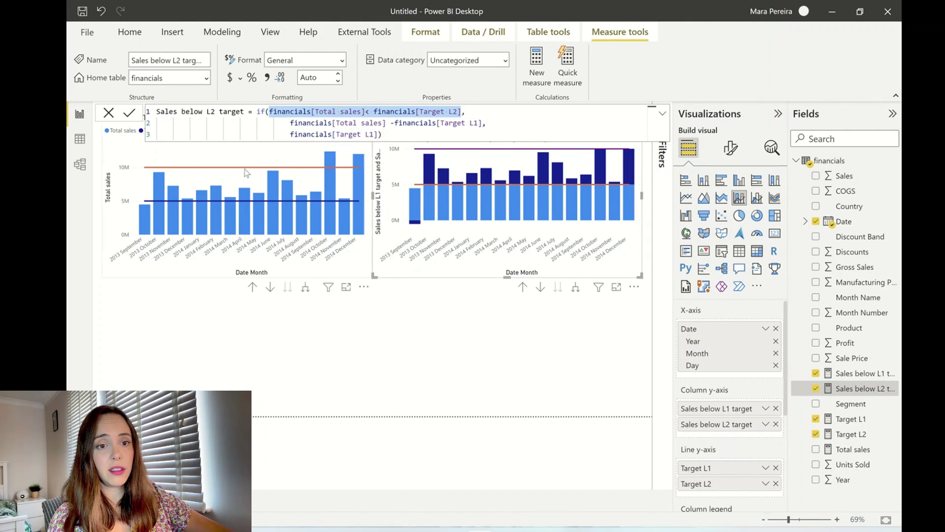
Examine the true result of the Sales below L2 target formula against the 2013 September column in the stacked chart
left_click_drag(290, 123, 477, 123)
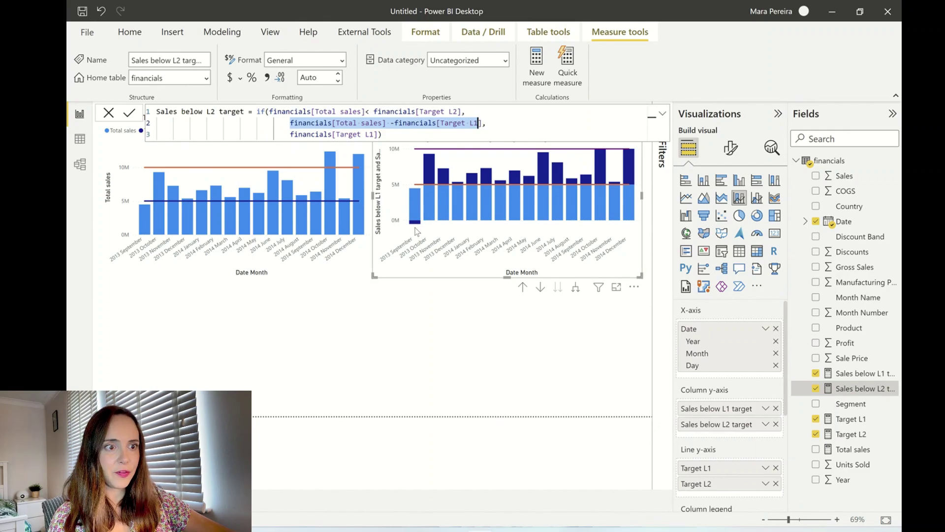
mouse_move(417, 226)
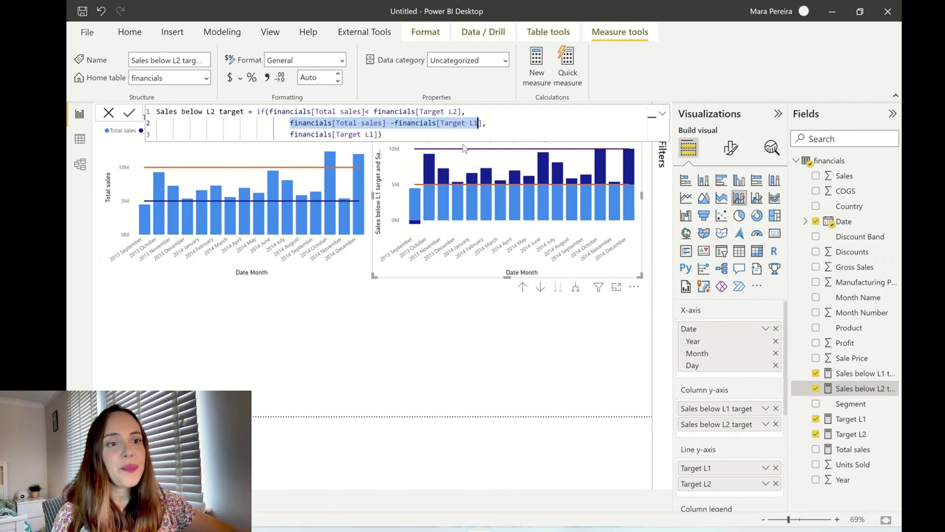
left_click(481, 140)
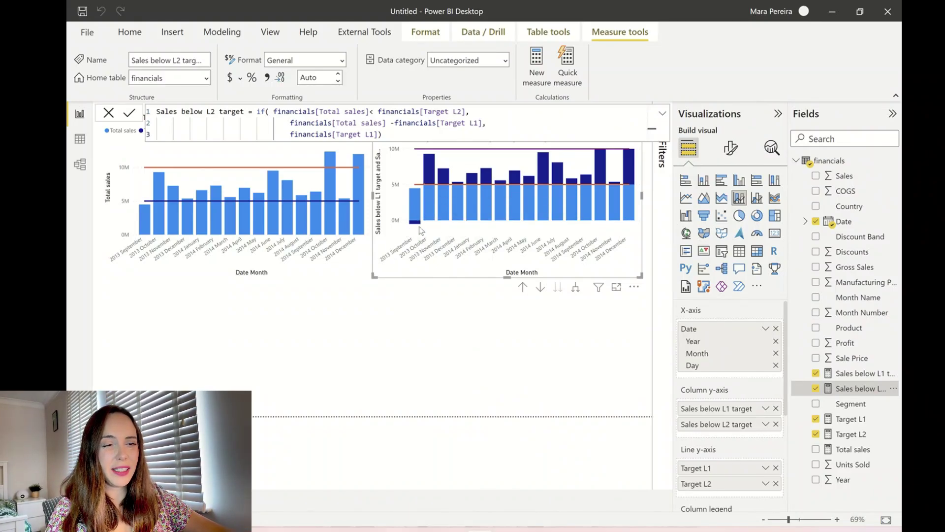
Move the IF condition of the Sales below L2 target formula onto its own line, aligned with the true and false results
left_click(278, 113)
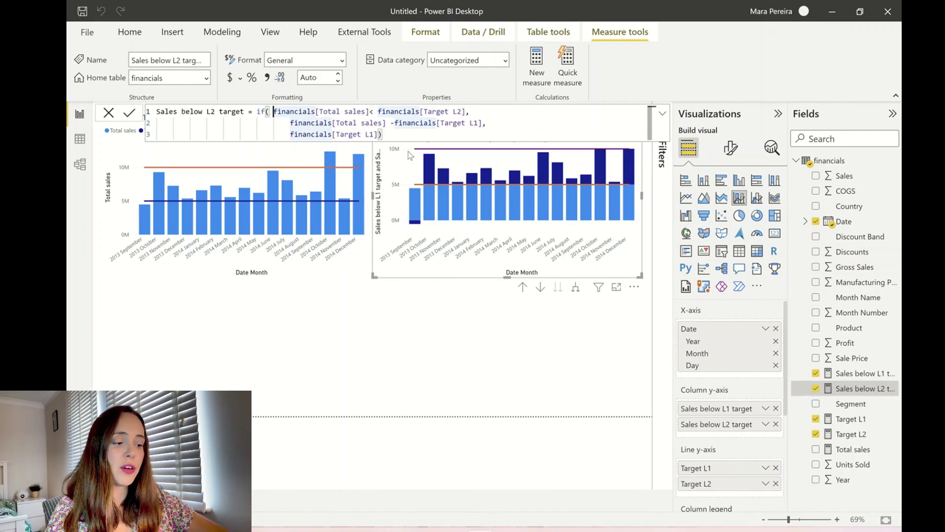
key("shift+Return")
key("Tab")
key("Tab")
key("Tab")
key("Tab")
key("Tab")
key("Tab")
key("Tab")
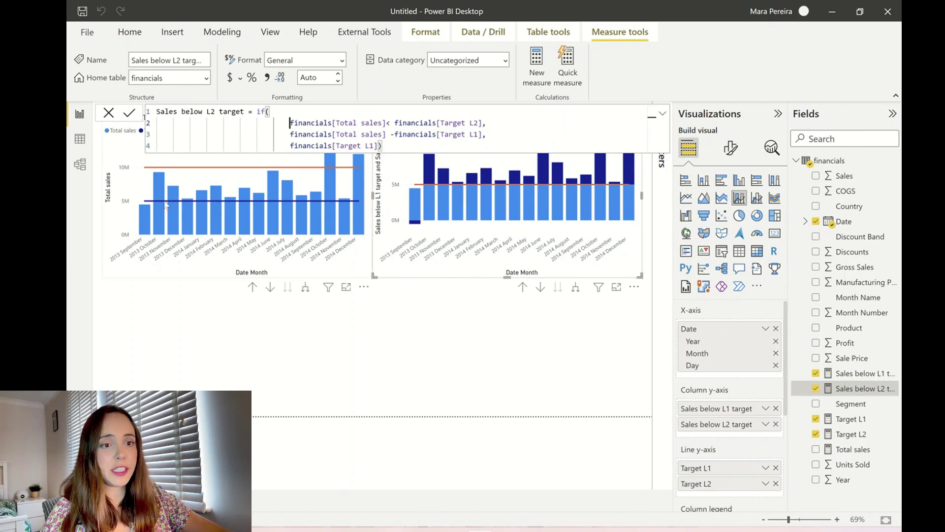
Add an outer condition financials[Total sales]<financials[Target L1] with BLANK() as its true result to the Sales below L2 target formula
mouse_move(252, 203)
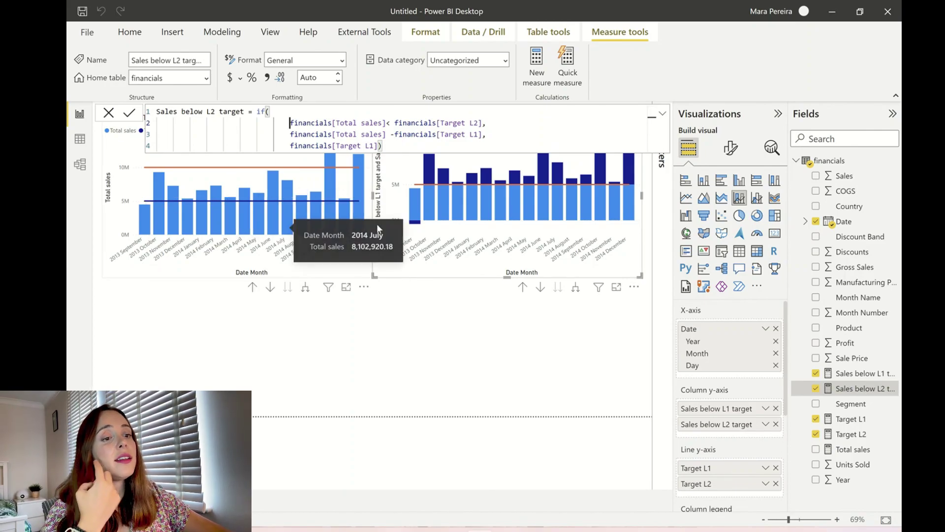
mouse_move(417, 224)
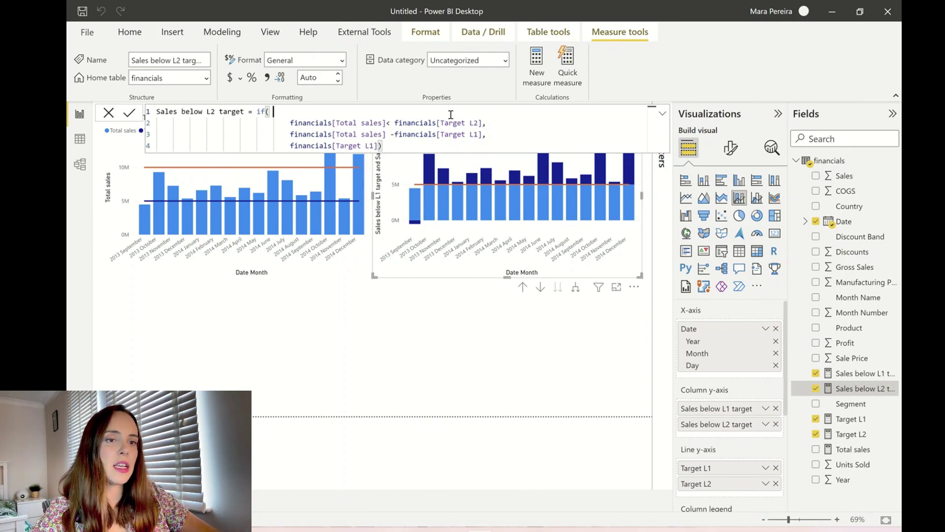
type("financials[Total sales]<")
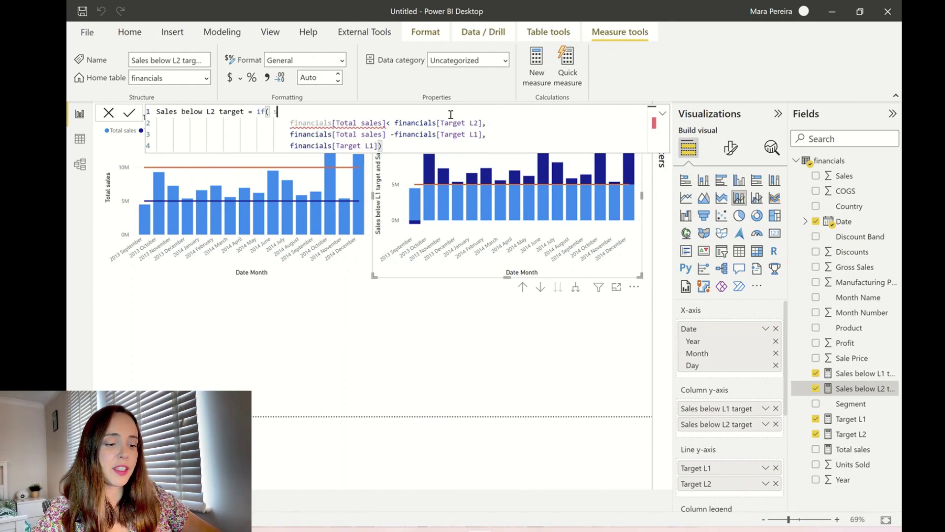
type("financials[Target L1]")
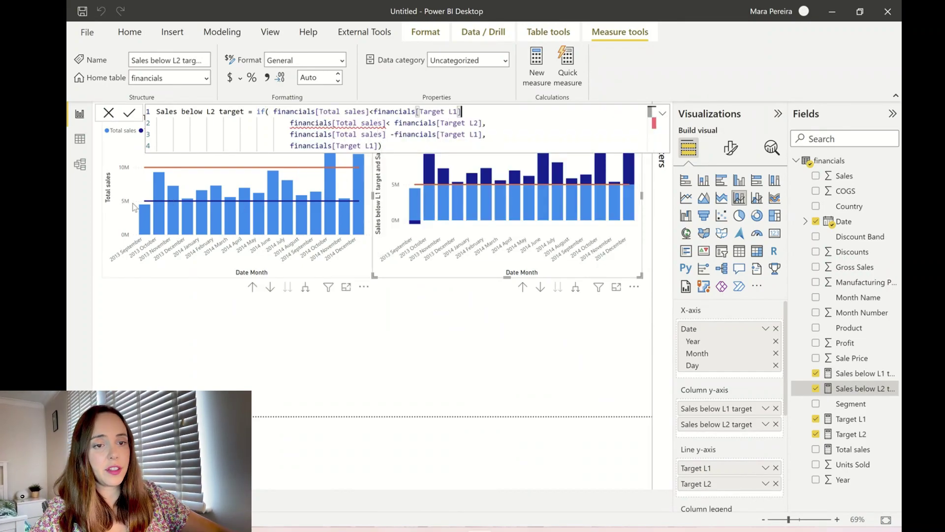
mouse_move(318, 201)
type(", BLANK()")
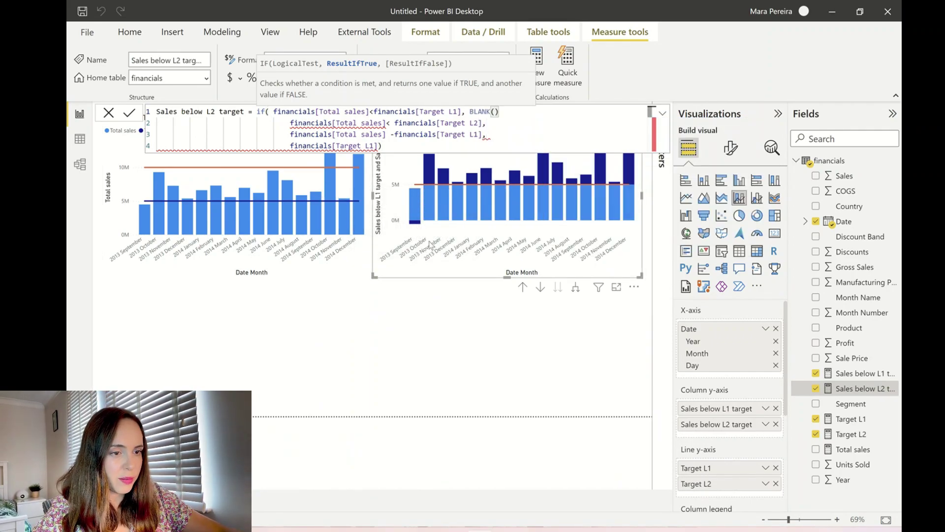
type(",")
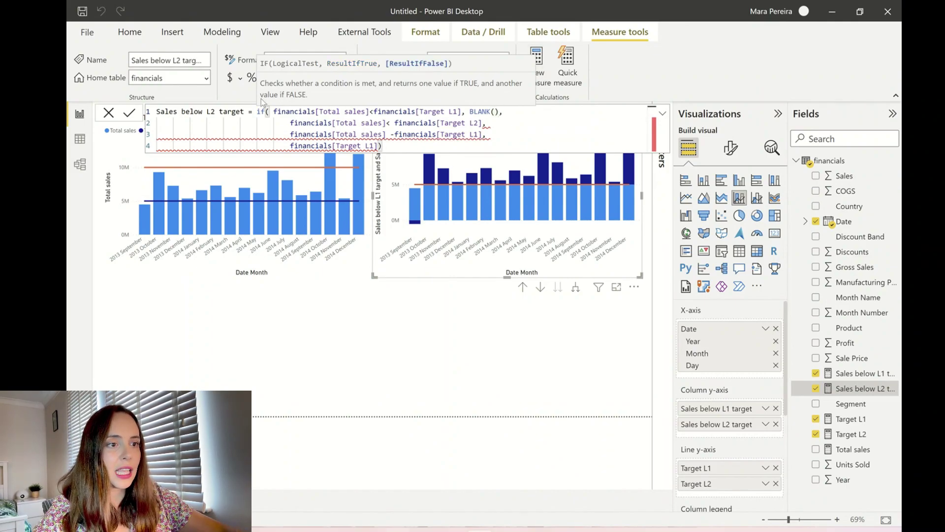
Wrap the existing Target L2 comparison in a nested IF as the outer false result and commit the Sales below L2 target measure
left_click(287, 123)
type("if(")
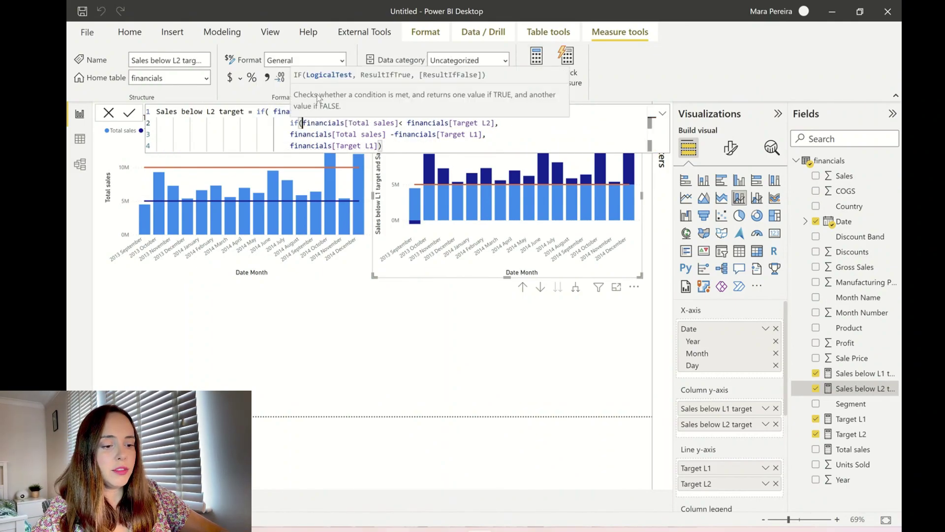
left_click(398, 147)
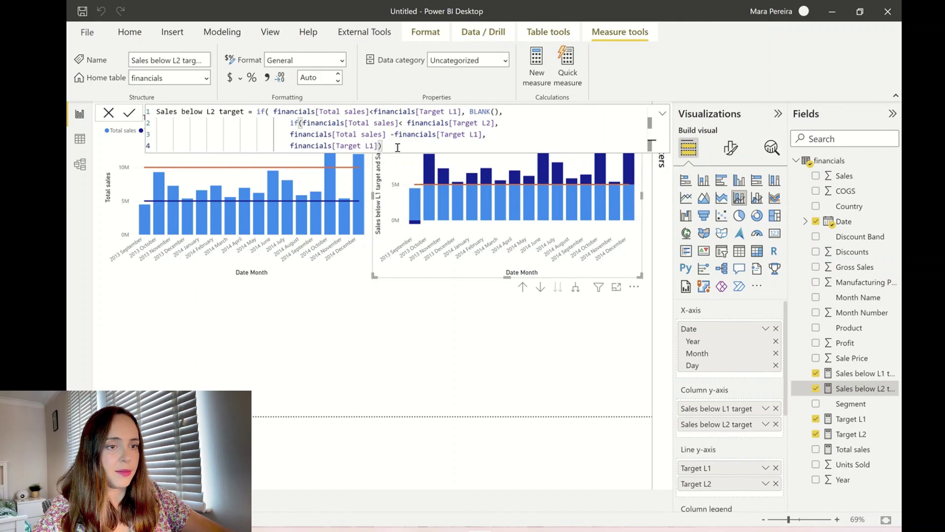
type(")")
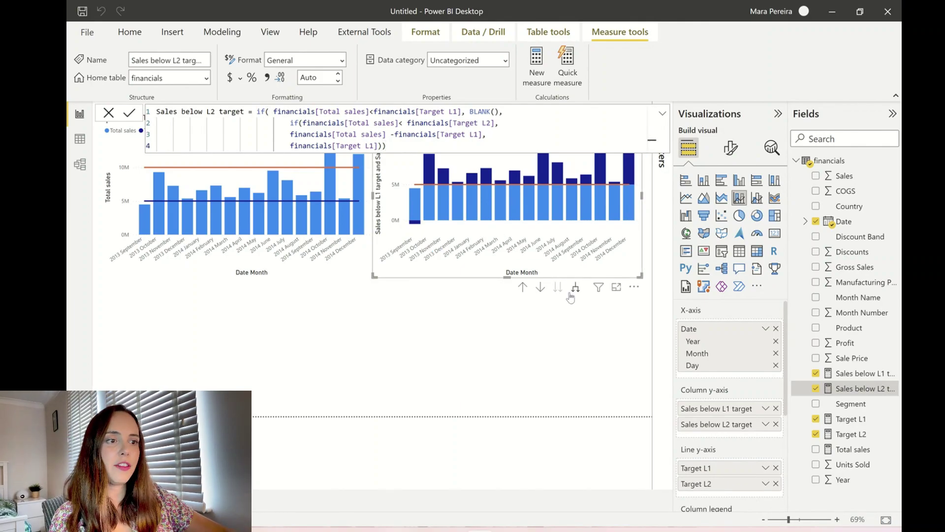
key("Return")
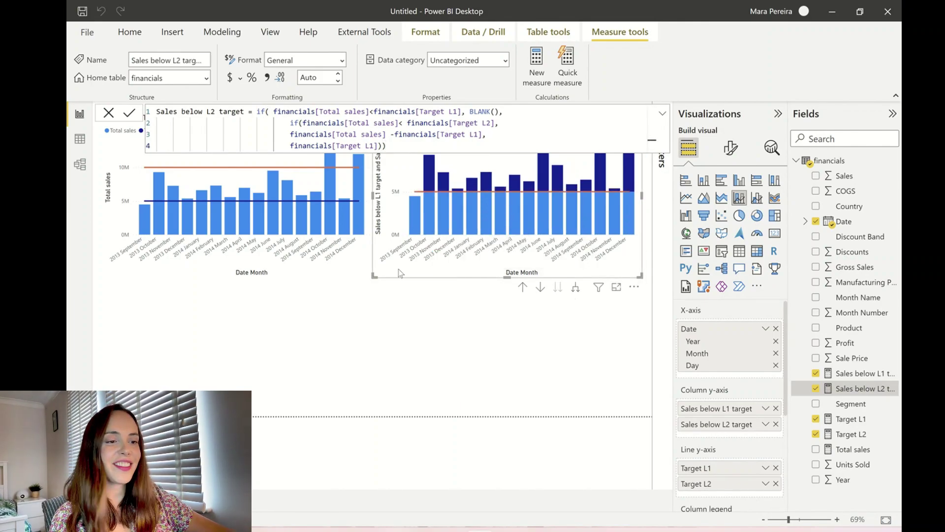
left_click(566, 330)
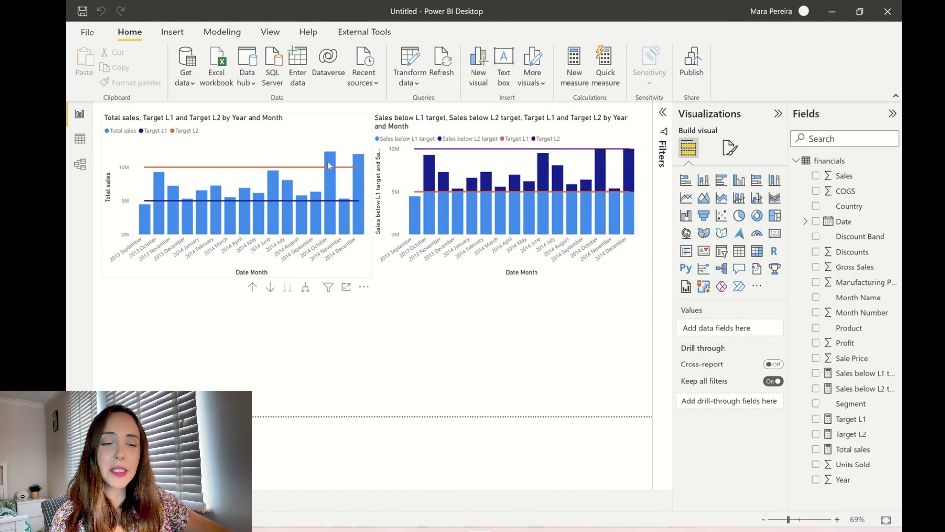
Copy the full formula of the Sales below L1 target measure
mouse_move(605, 223)
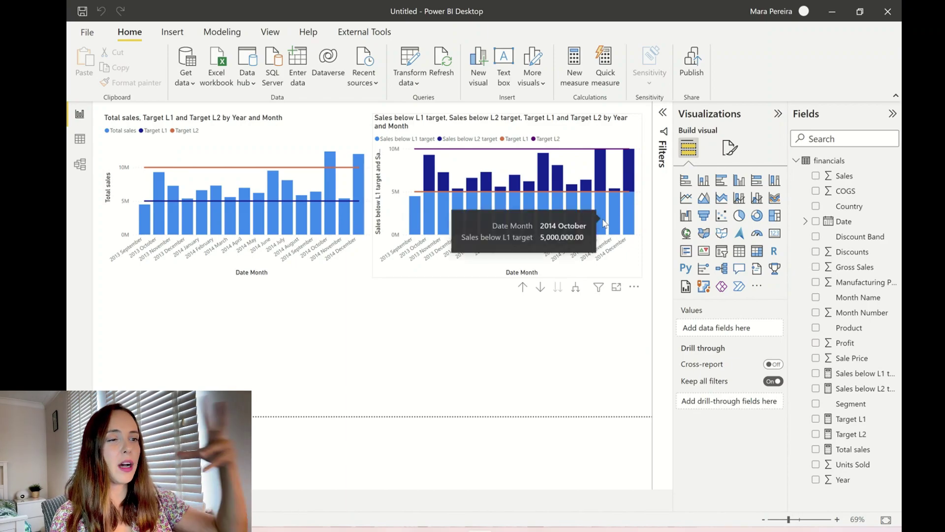
right_click(848, 376)
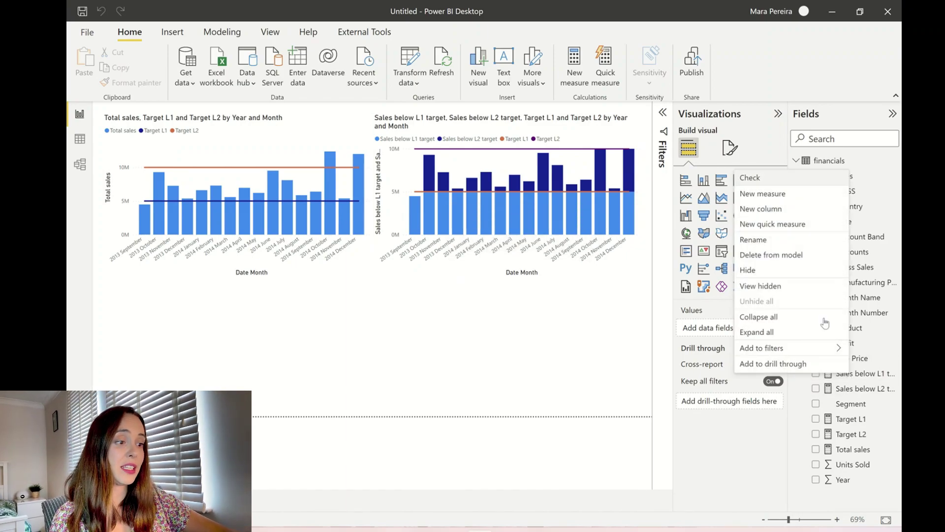
key("Escape")
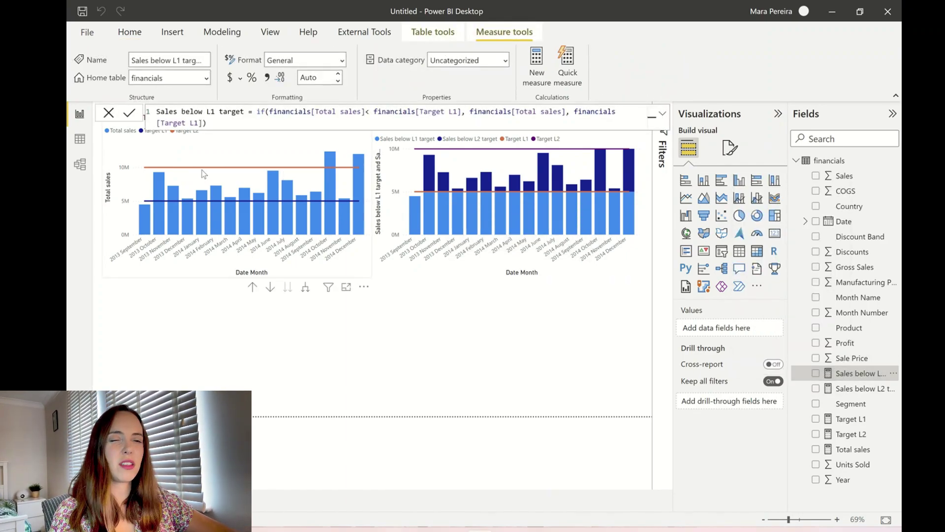
left_click(194, 122)
left_click(146, 111, "shift")
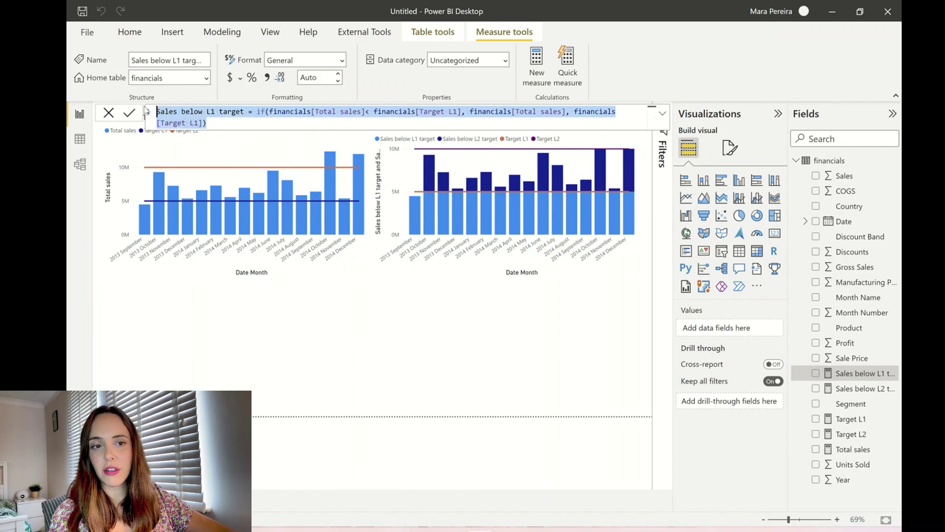
key("ctrl+c")
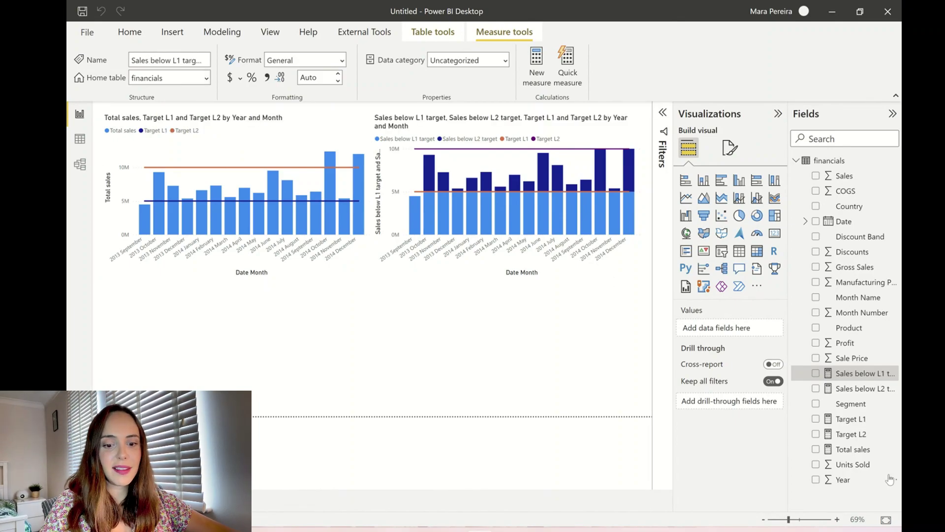
Create a new measure in the financials table from the copied formula and name it Sales above L2 target
right_click(843, 375)
left_click(772, 206)
key("ctrl+v")
left_click_drag(215, 111, 181, 112)
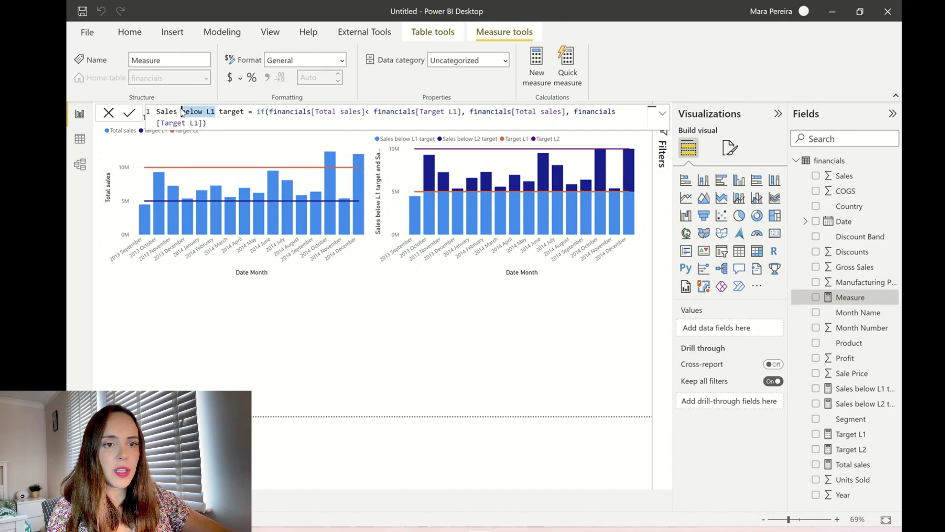
type("above L2")
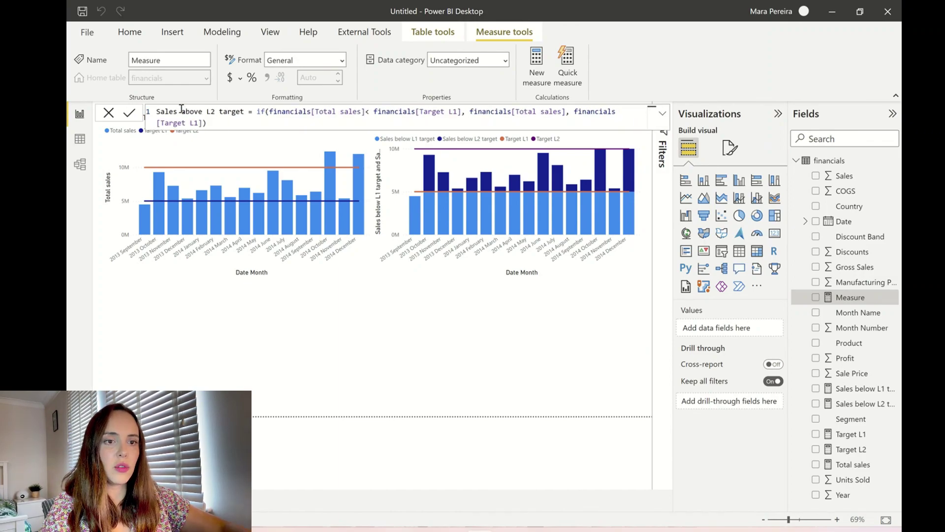
Change the condition of the Sales above L2 target formula to financials[Total sales]> financials[Target L2]
left_click(370, 112)
key("BackSpace")
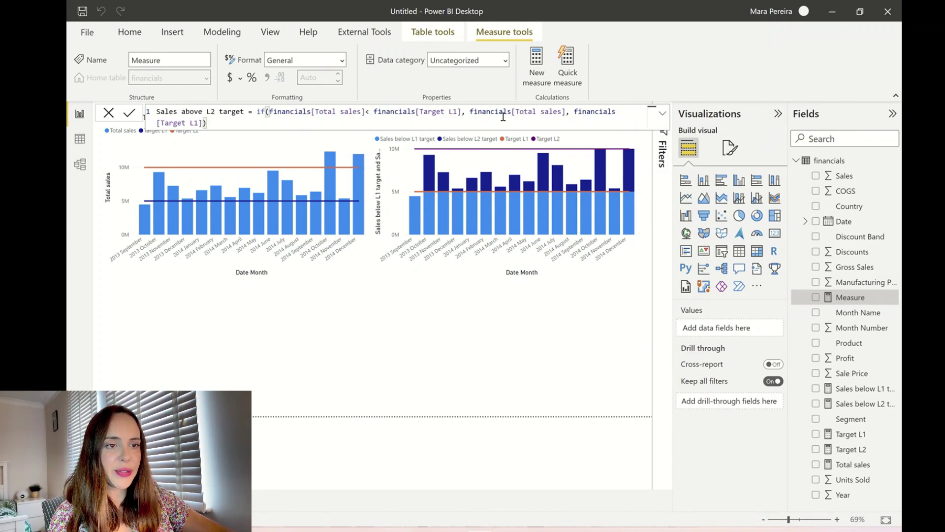
type(">")
left_click(456, 122)
left_click(460, 117)
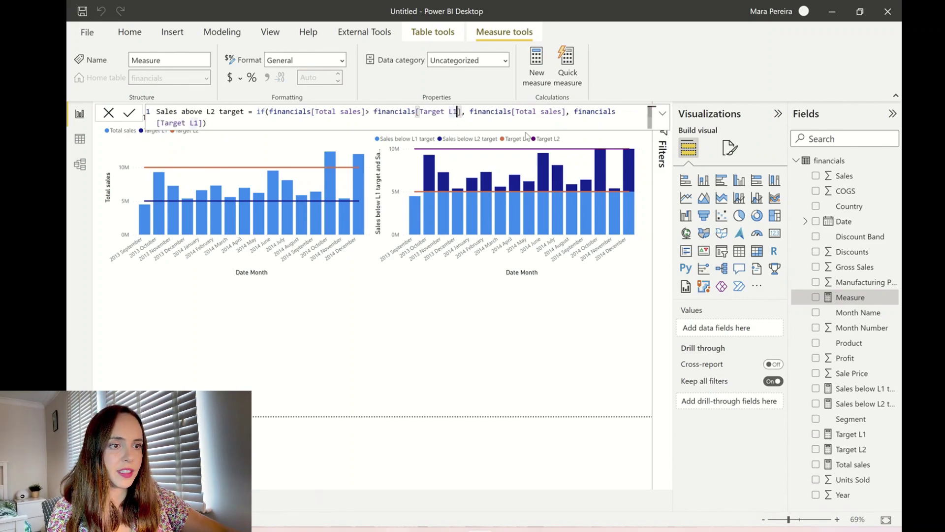
key("BackSpace")
type("2")
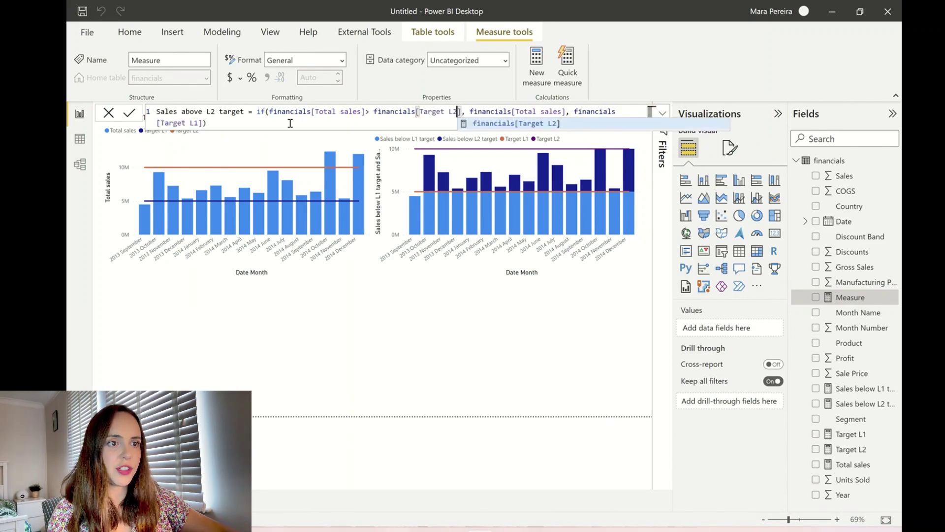
Subtract financials[Target L2] from Total sales in the true result of the Sales above L2 target measure
key("End")
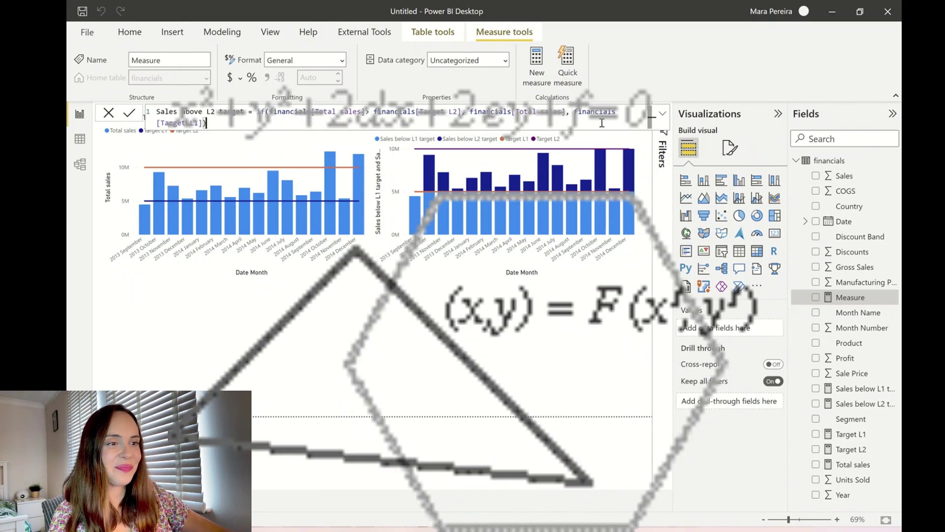
mouse_move(336, 162)
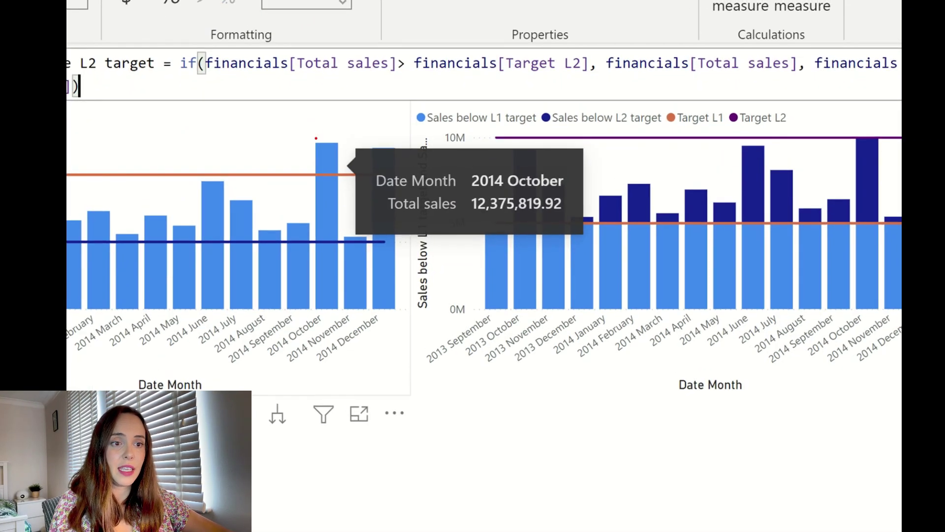
mouse_move(315, 138)
left_mouse_down()
mouse_move(324, 176)
mouse_move(352, 158)
mouse_move(354, 135)
mouse_move(316, 124)
left_mouse_up()
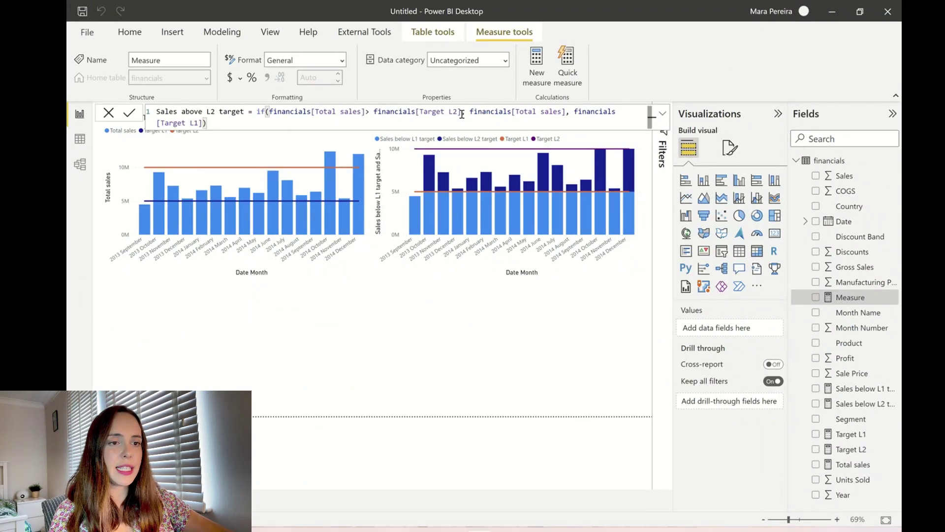
left_click(566, 113)
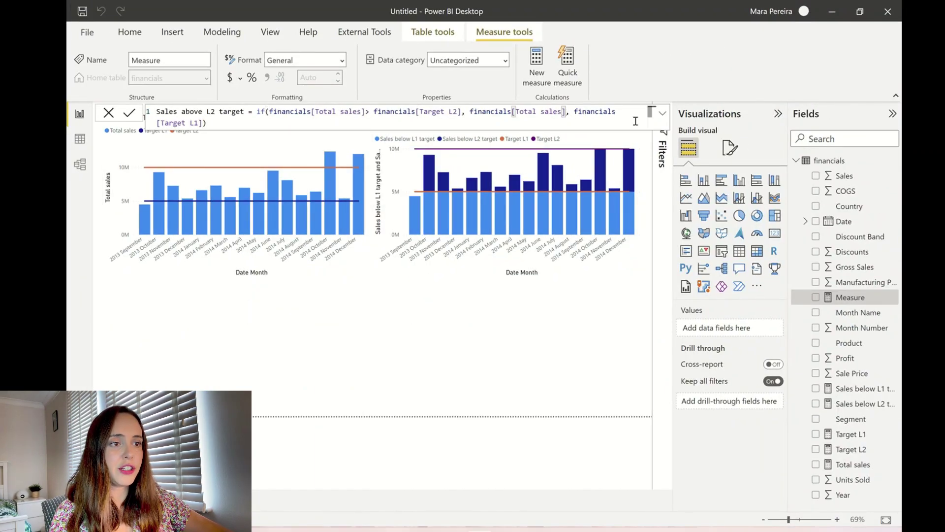
type("- L2")
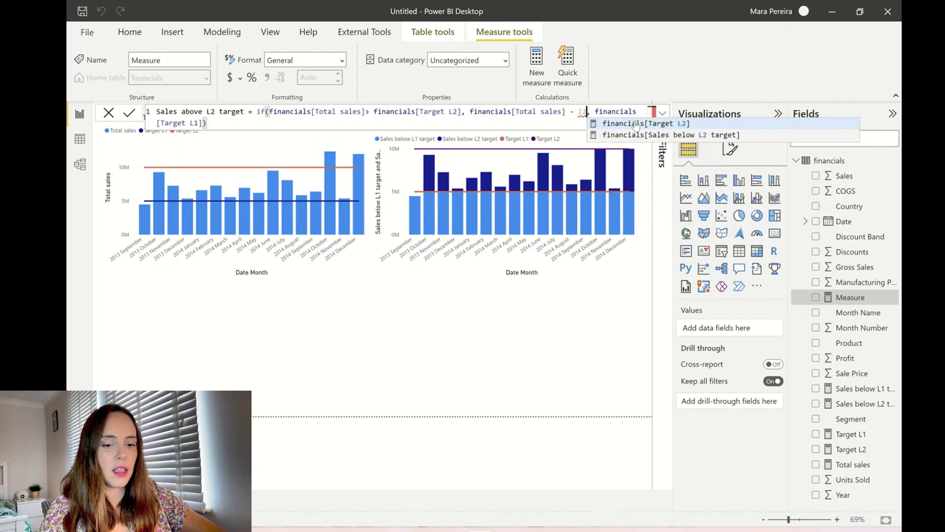
left_click(635, 123)
Replace the false result of Sales above L2 target with BLANK() and add the measure to the stacked chart's column y-axis
left_click_drag(299, 123, 228, 124)
key("BackSpace")
key("BackSpace")
key("BackSpace")
key("BackSpace")
key("BackSpace")
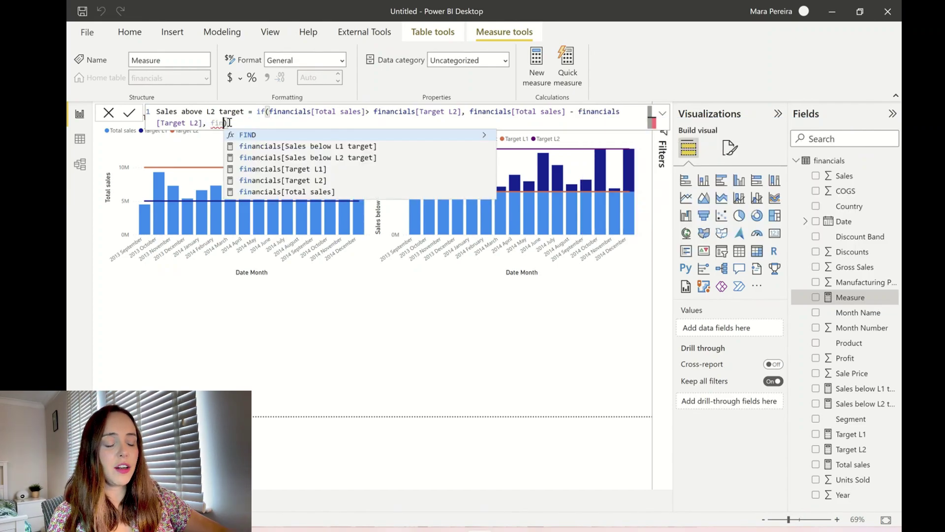
type("bla")
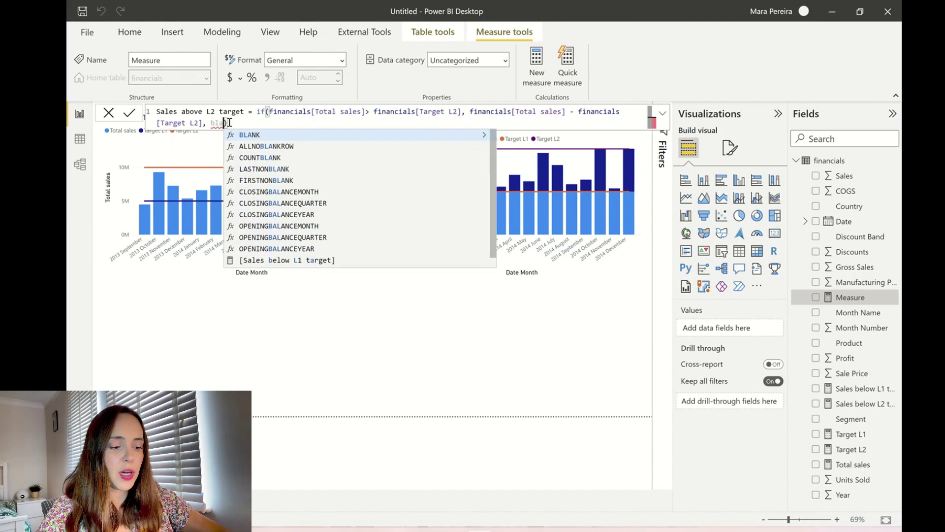
key("Tab")
type("()")
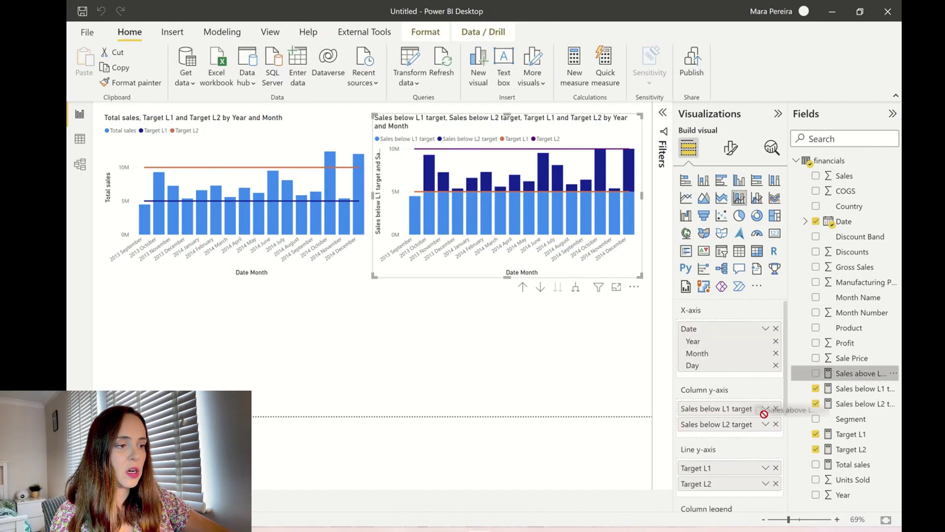
left_click_drag(774, 416, 736, 438)
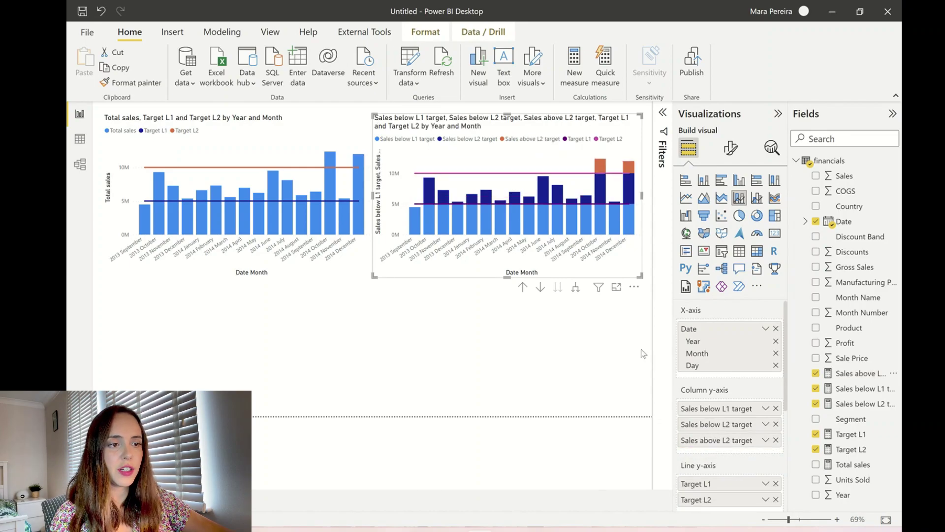
Highlight the Sales below L2 target series in the stacked chart to examine it, and clear the highlight
left_click(565, 360)
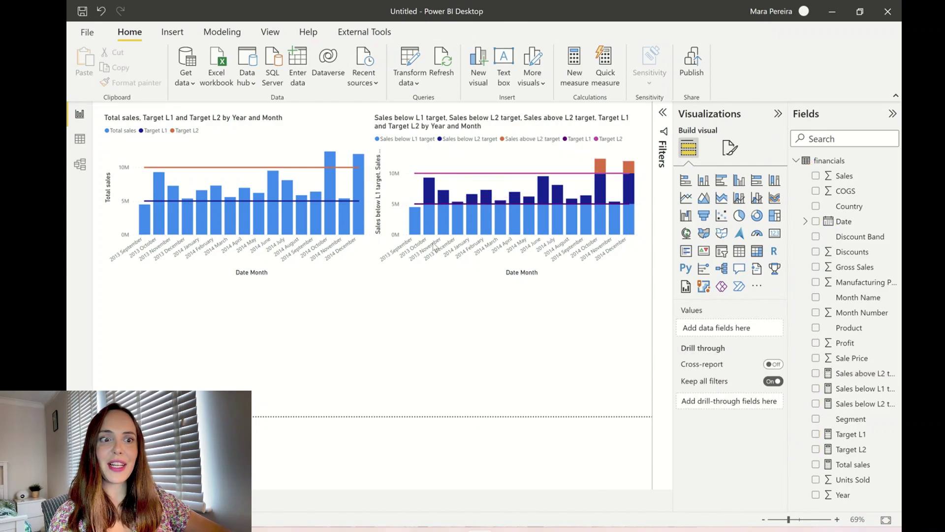
left_click(453, 139)
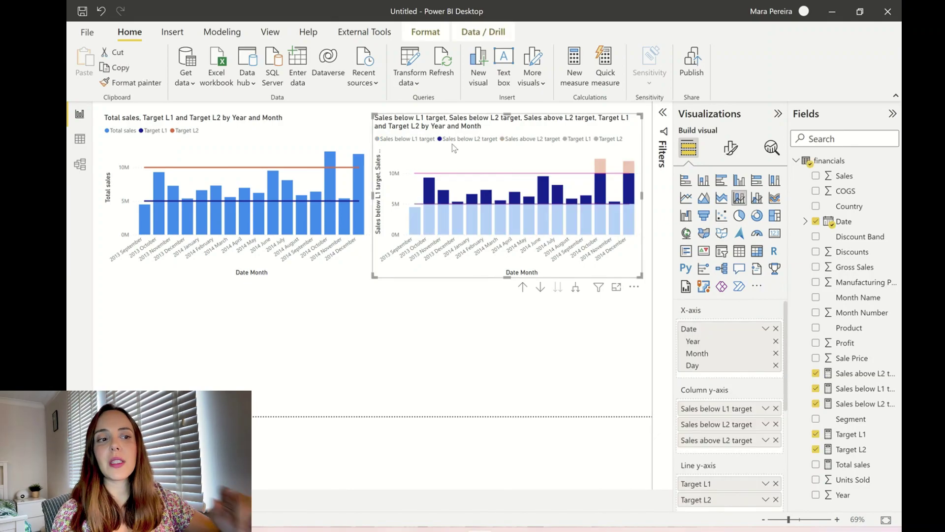
left_click(453, 146)
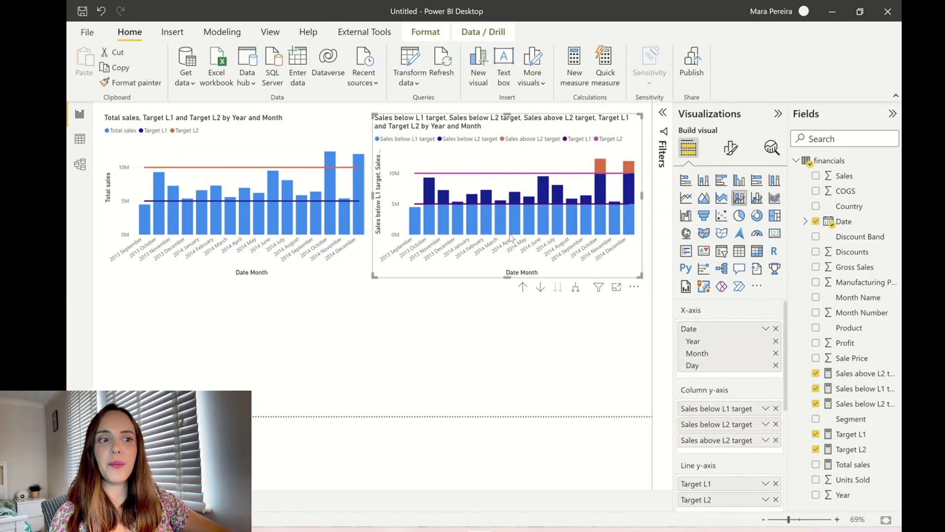
mouse_move(511, 237)
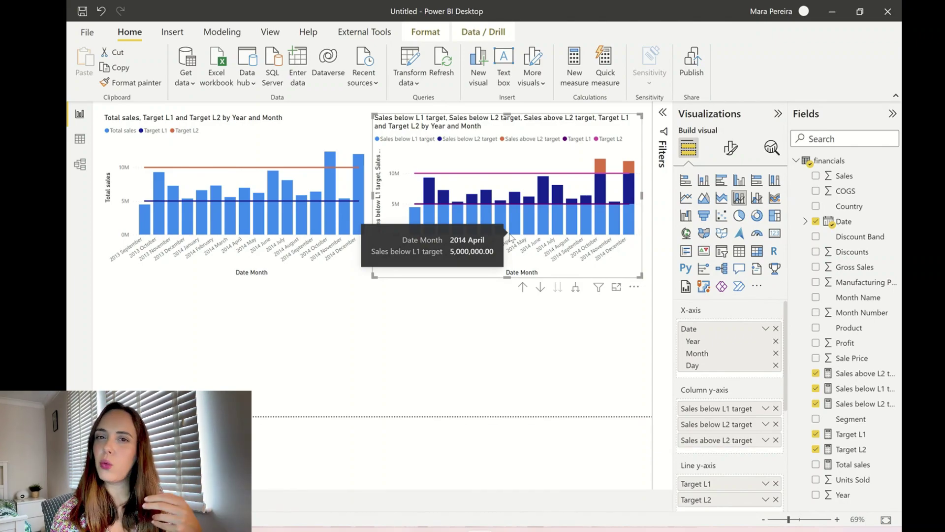
Turn off the x-axis title and the y-axis title of the target-split stacked column chart
left_click(323, 271)
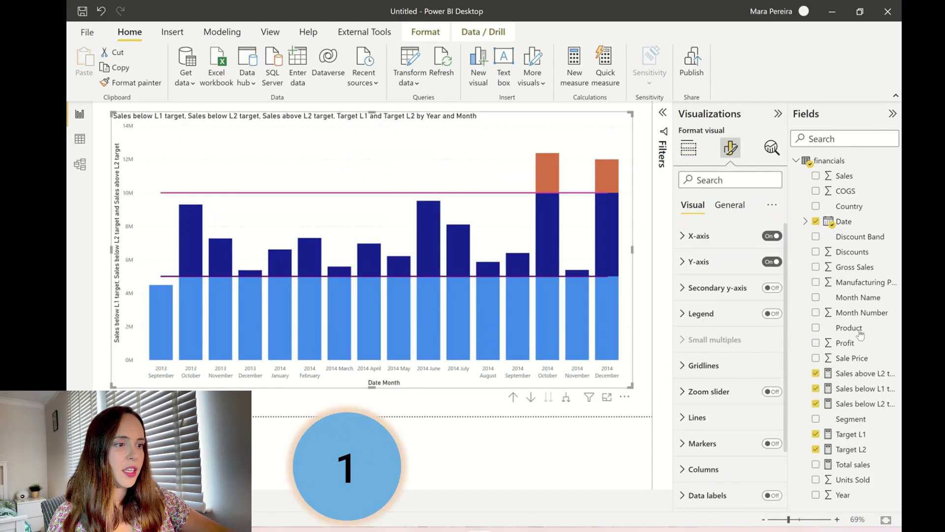
left_click(714, 236)
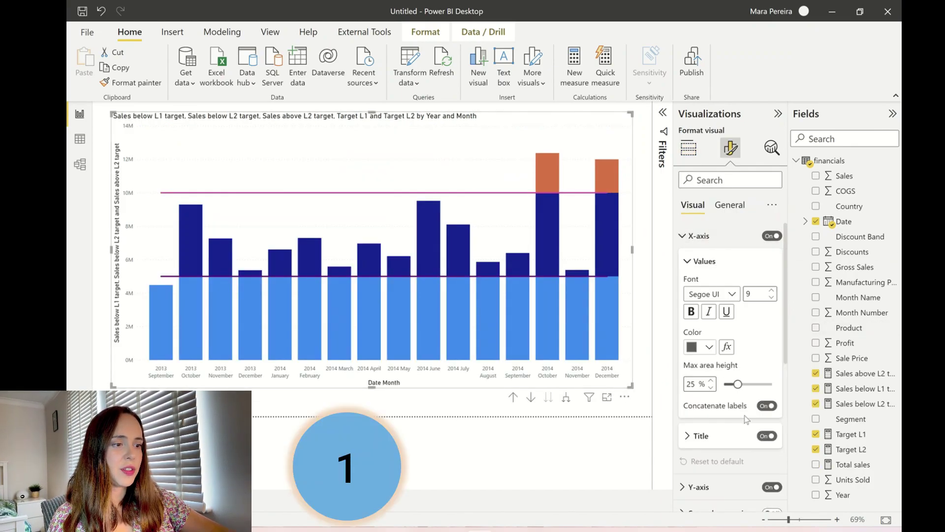
left_click(781, 487)
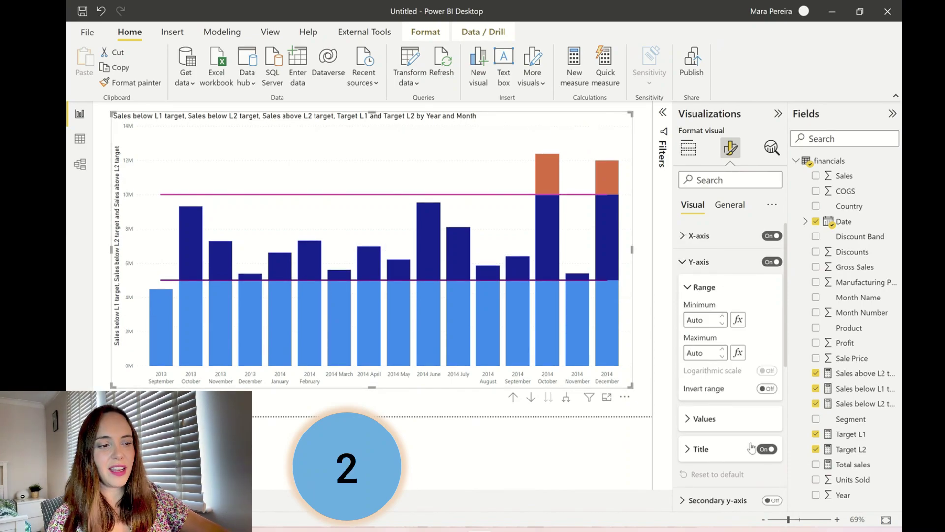
left_click(766, 450)
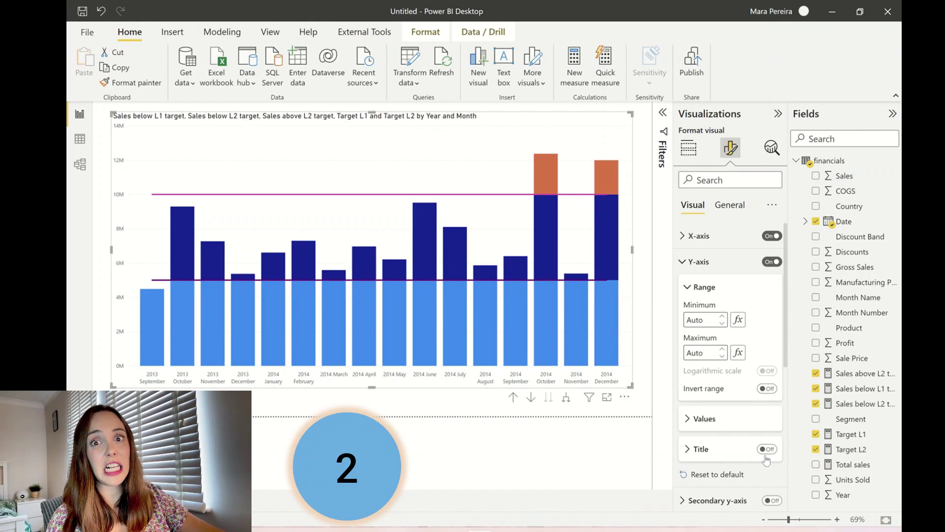
Colour the Target L1 line green and the Target L2 line blue, and set the line style to Dotted
left_click(699, 261)
left_click(700, 416)
scroll(734, 389, "down", 5)
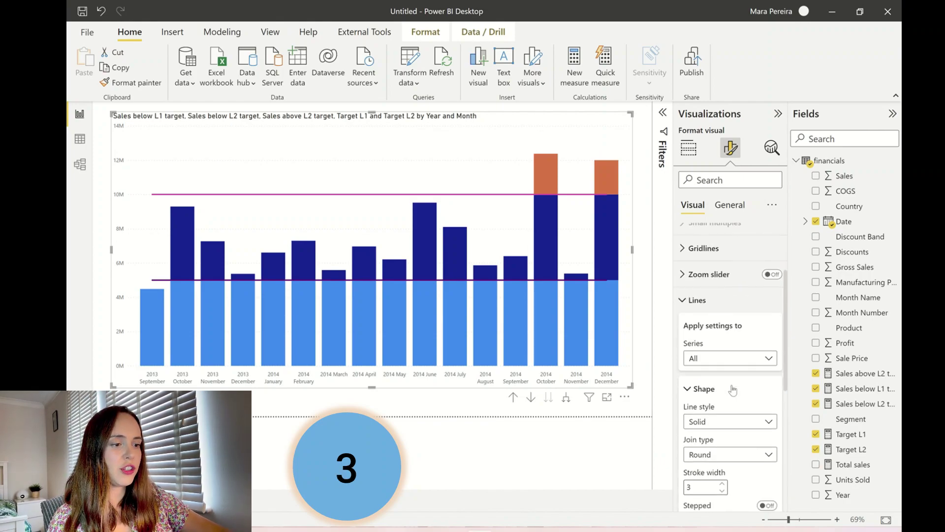
left_click(709, 422)
scroll(723, 345, "down", 2)
left_click(728, 256)
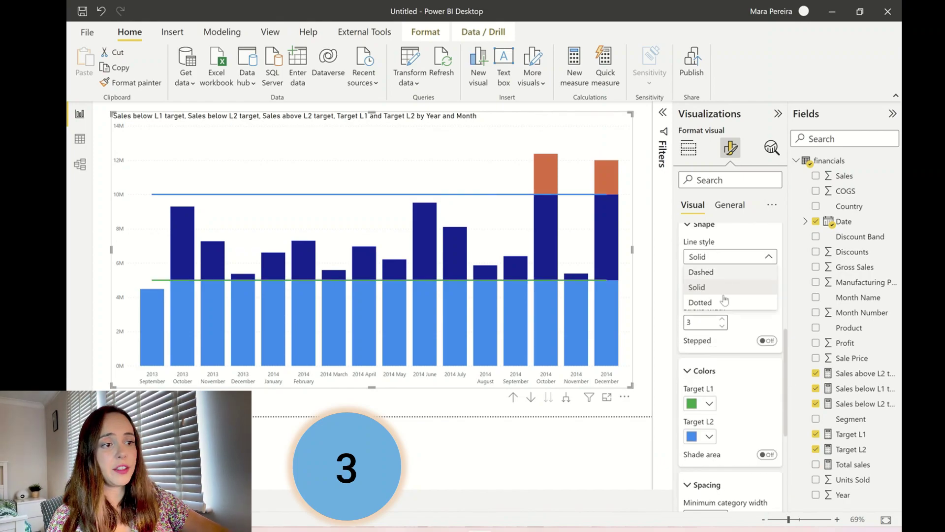
left_click(719, 303)
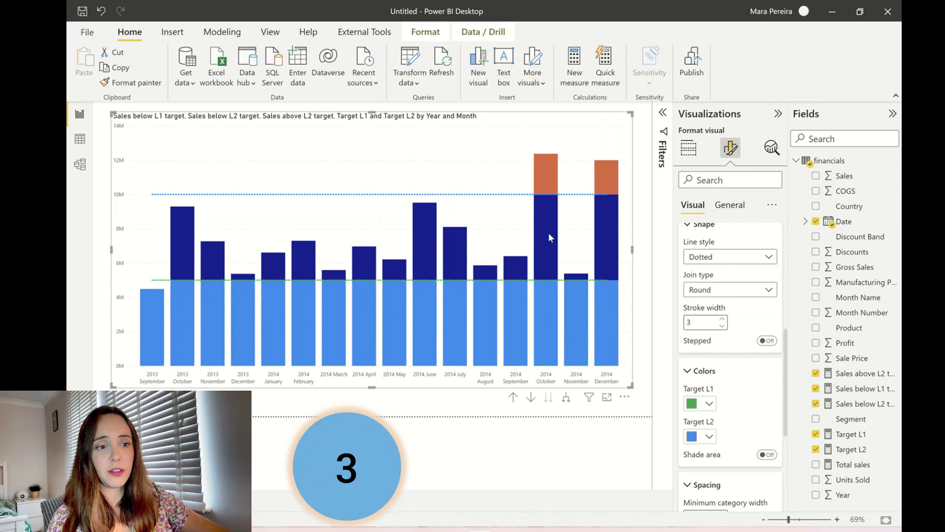
Colour the columns grey for Sales below L1 target, green for Sales below L2 target and light blue for Sales above L2 target
scroll(739, 296, "up", 3)
left_click(739, 298)
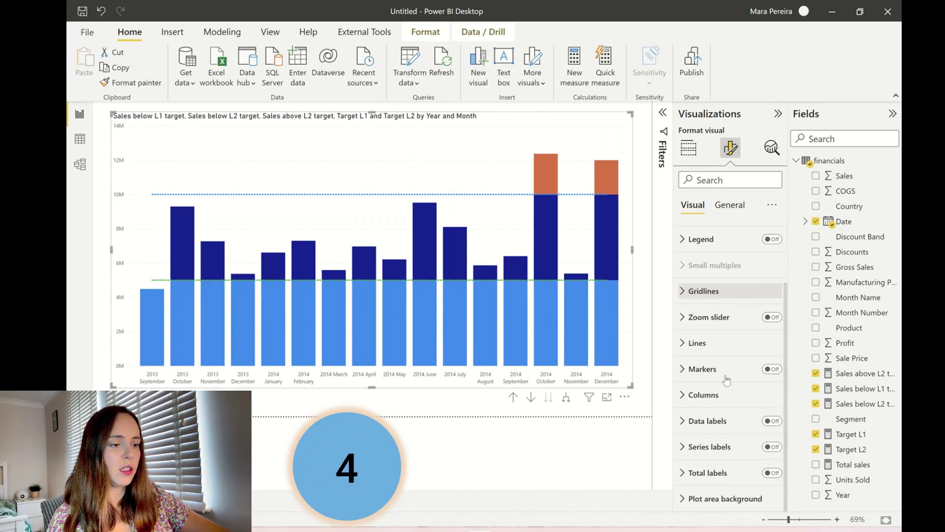
scroll(726, 379, "up", 3)
scroll(718, 426, "down", 3)
left_click(713, 397)
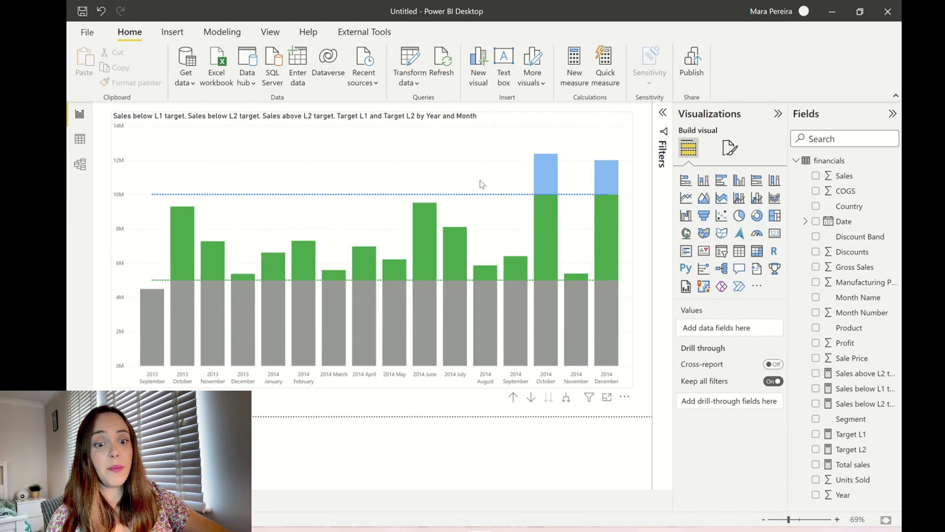
mouse_move(545, 293)
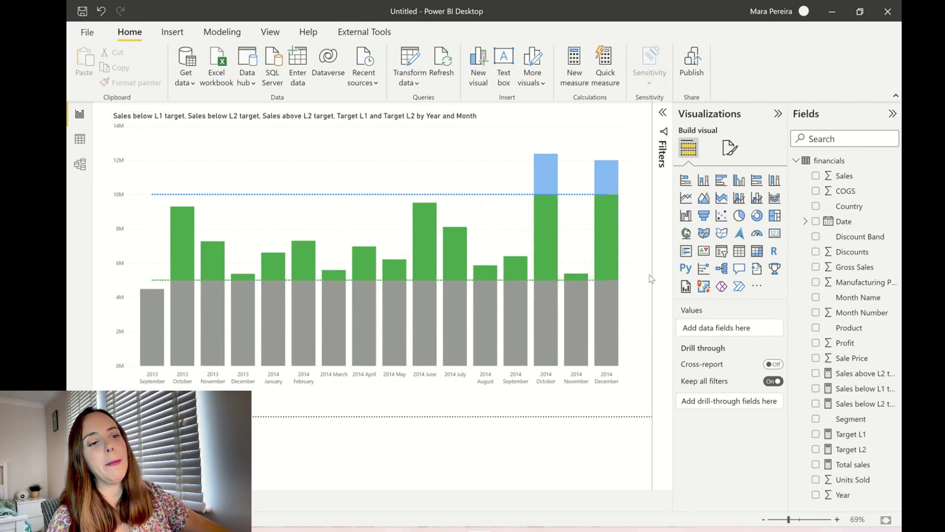
mouse_move(489, 354)
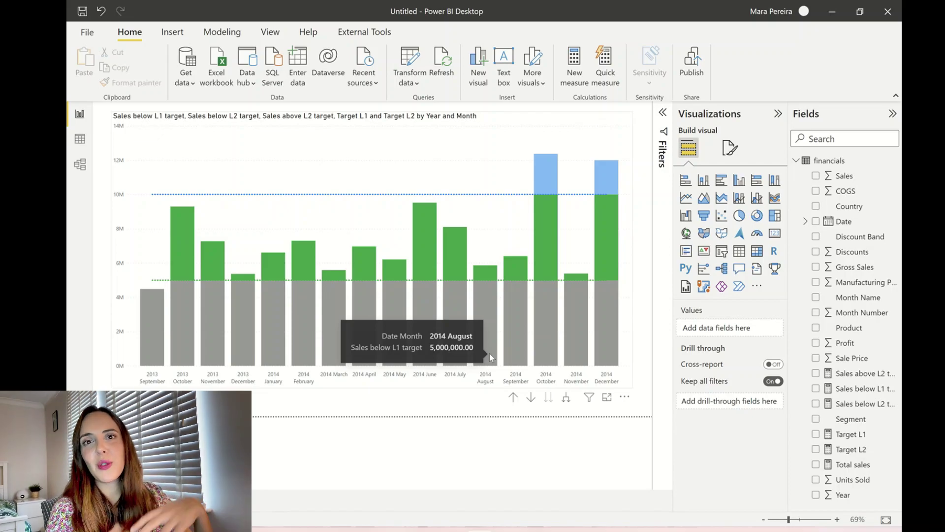